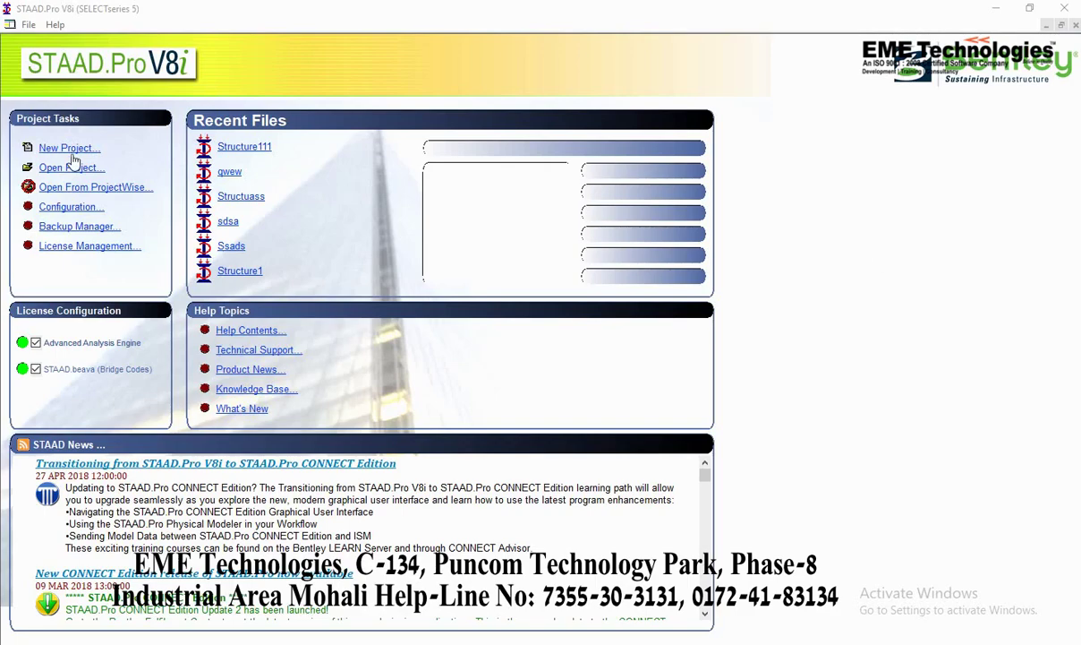
Start a new Space structure project with the file name IRREGULAR STRUCTURE
{"action": "left_click", "coordinate": [70, 147]}
{"action": "left_click", "coordinate": [385, 212]}
{"action": "left_click", "coordinate": [614, 232]}
{"action": "double_click", "coordinate": [614, 232]}
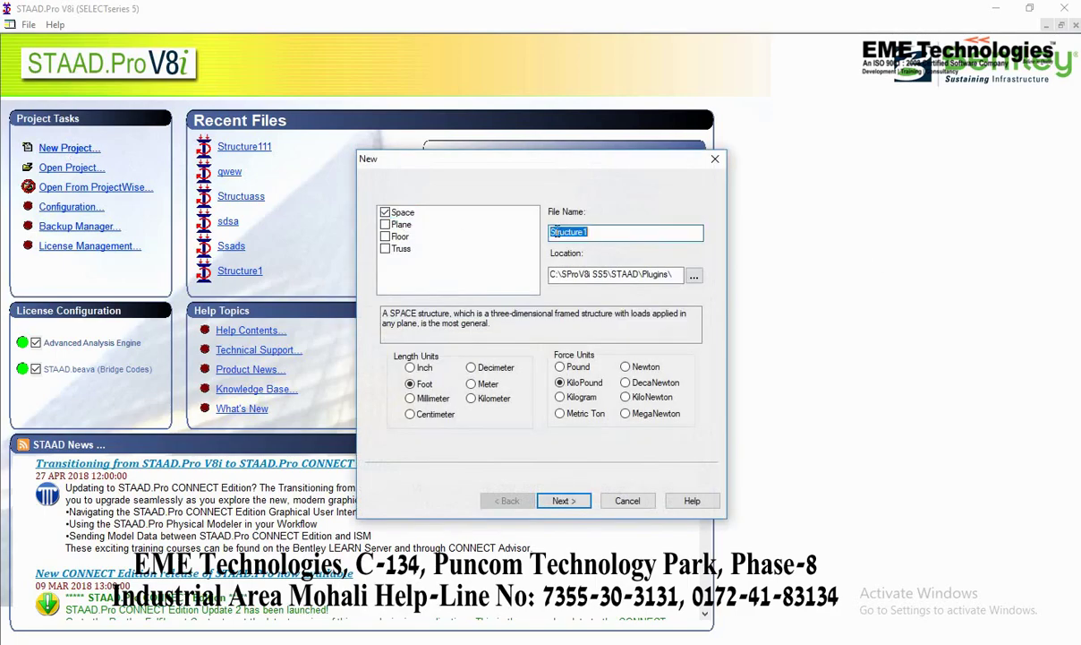
{"action": "key", "text": "BackSpace"}
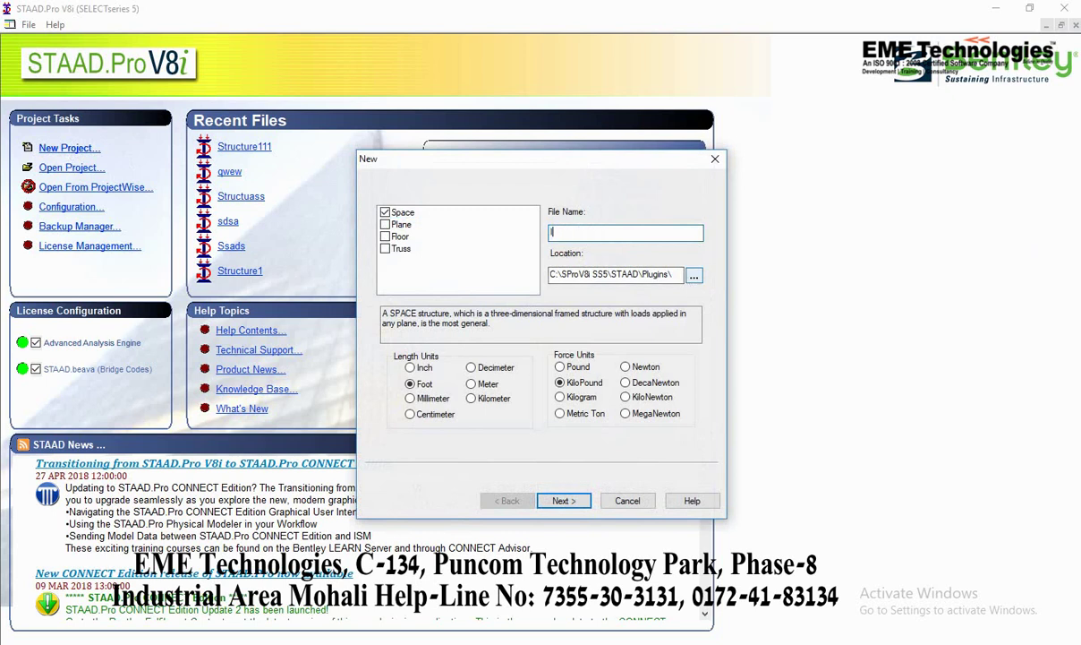
{"action": "type", "text": "IRREGULAR STRUCTURE"}
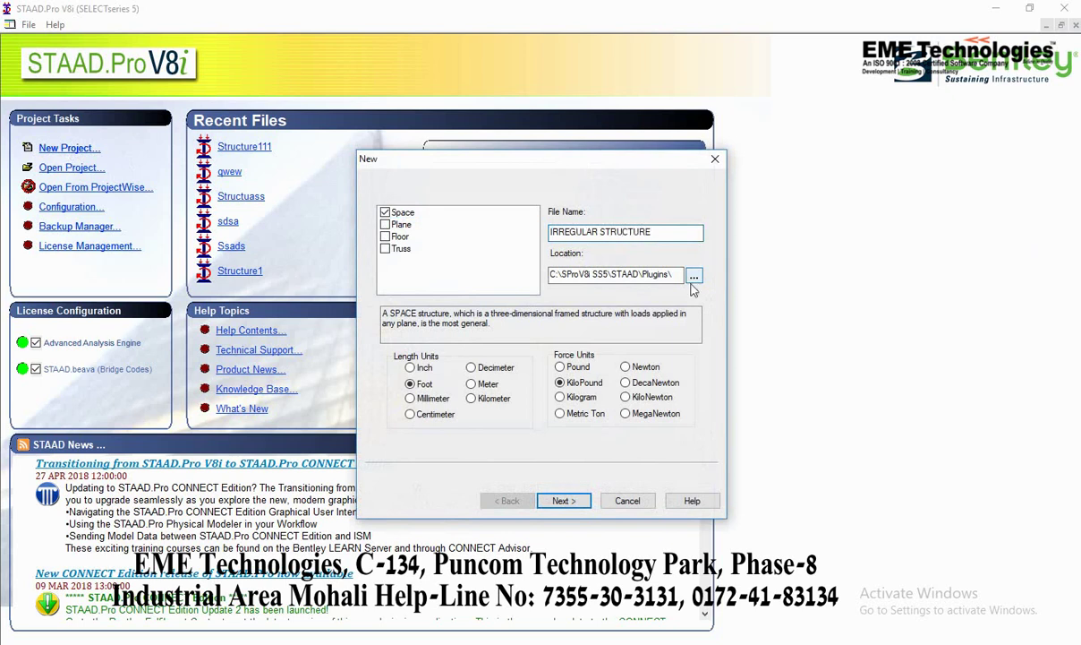
Set the units to Meter and KiloNewton, accept the base unit warning, and create the project with Add Beam as the starting mode
{"action": "left_click", "coordinate": [471, 383]}
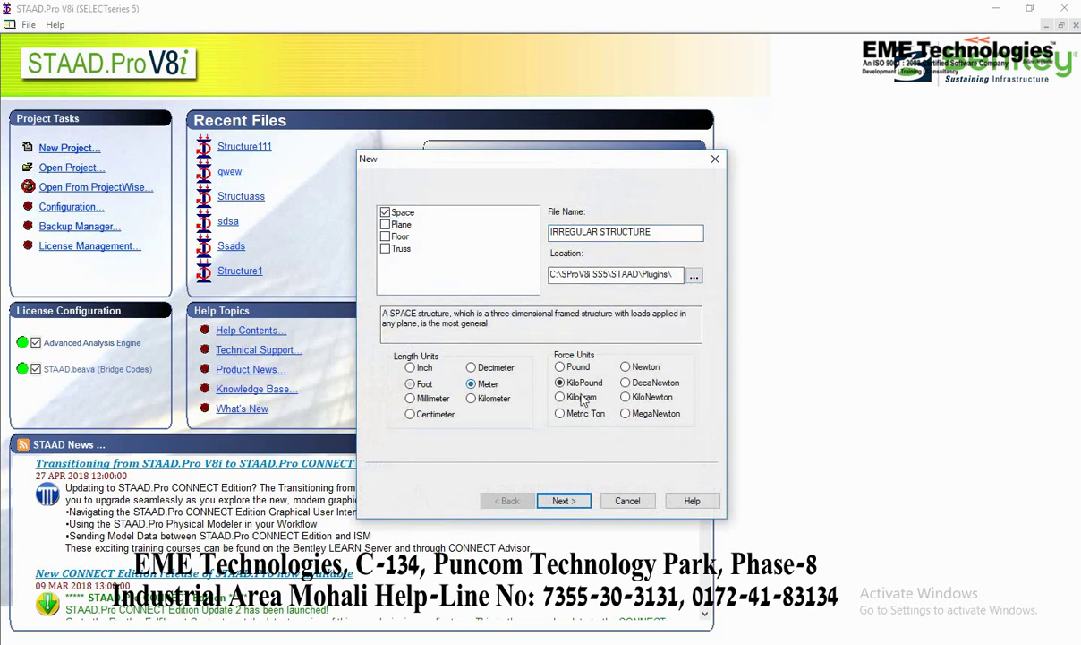
{"action": "left_click", "coordinate": [562, 501]}
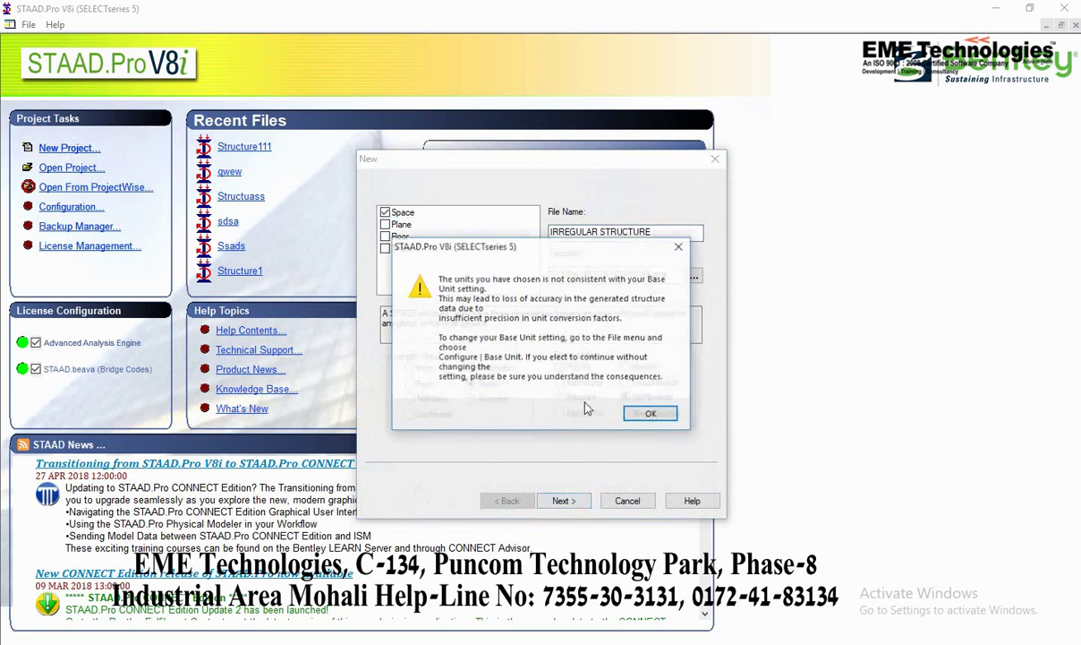
{"action": "left_click", "coordinate": [661, 412]}
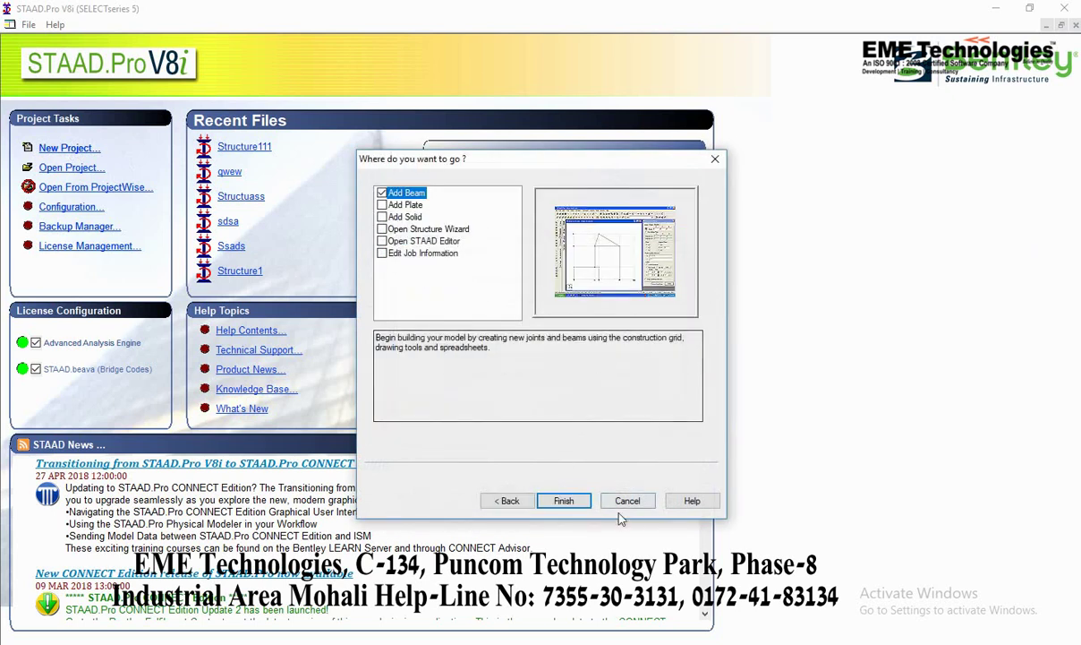
{"action": "left_click", "coordinate": [564, 500]}
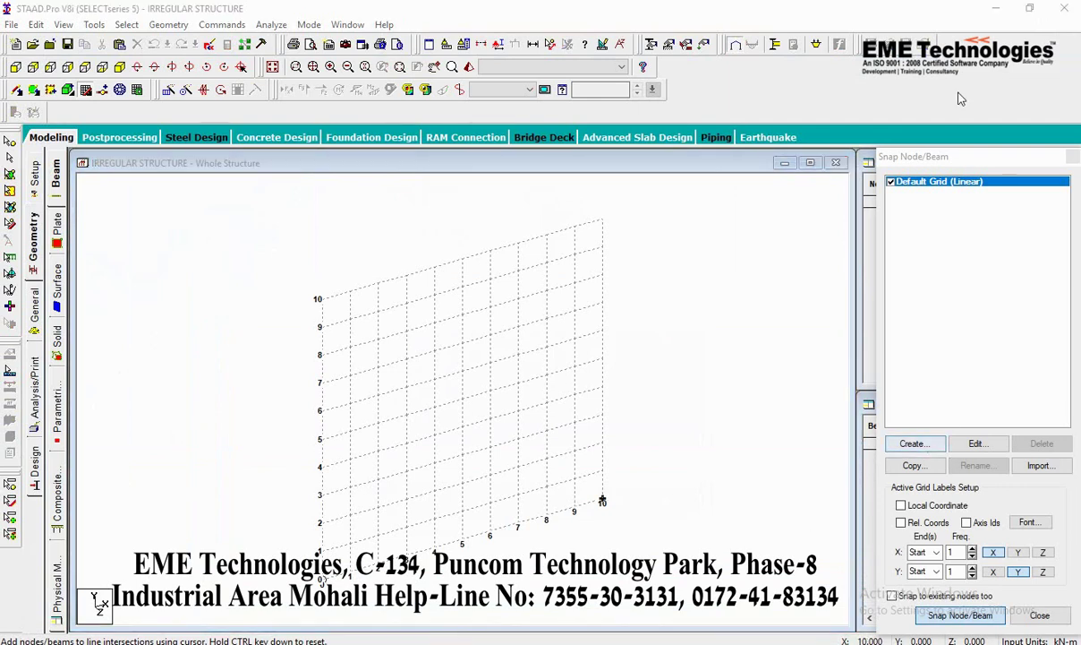
Start a new irregular snap grid named PLNA_X-Z in the X-Z plane
{"action": "left_click_drag", "start_coordinate": [936, 157], "coordinate": [913, 70]}
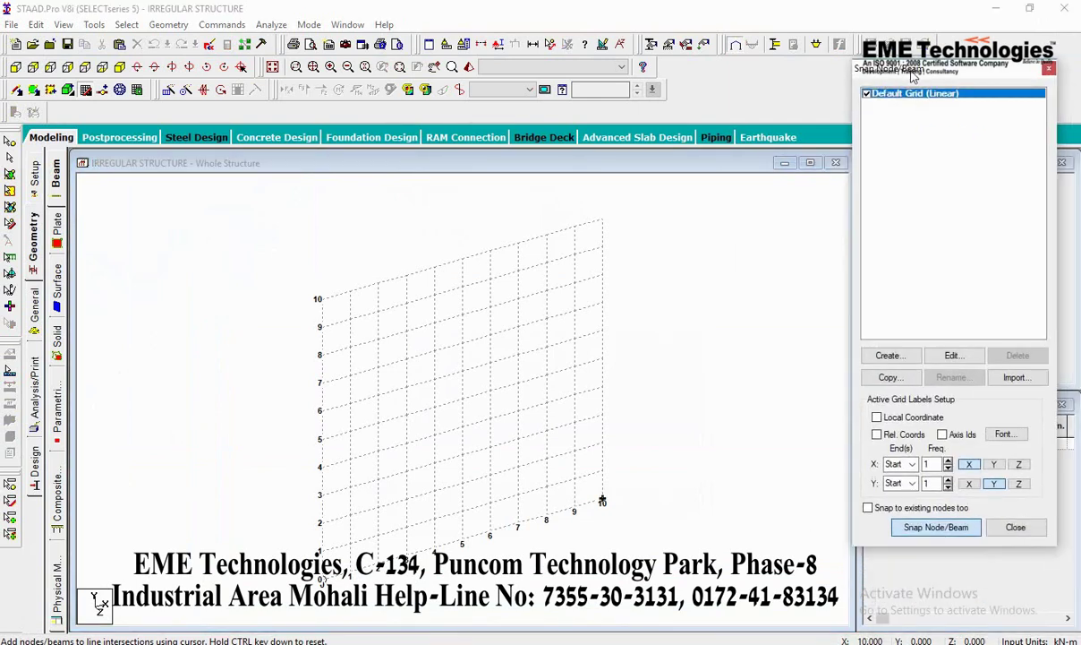
{"action": "left_click", "coordinate": [888, 356]}
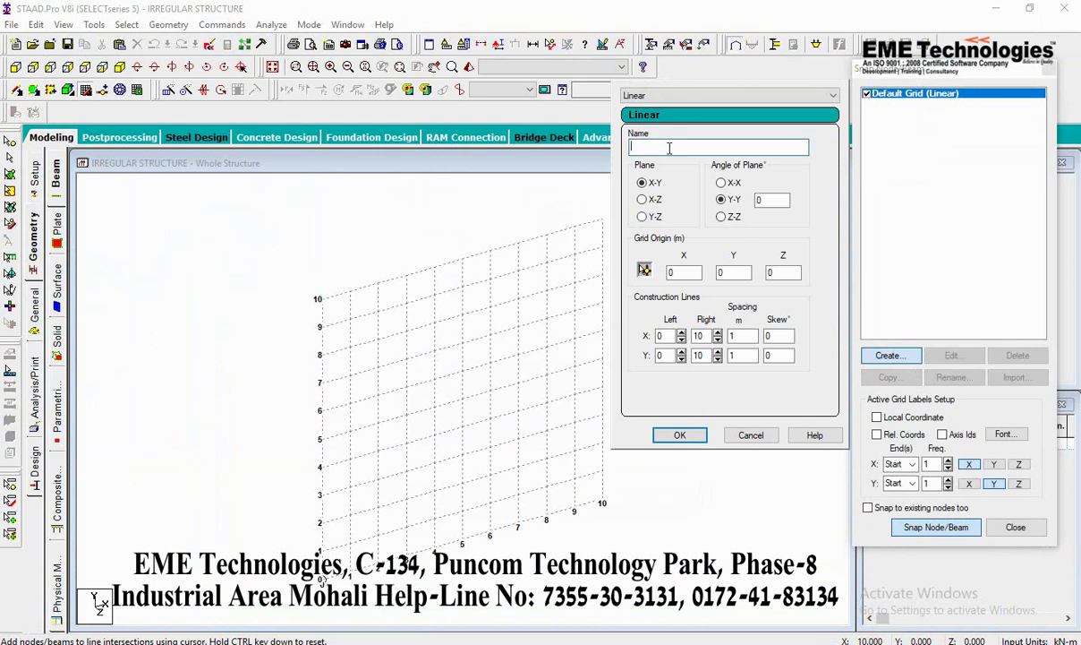
{"action": "left_click", "coordinate": [685, 96]}
{"action": "left_click", "coordinate": [651, 125]}
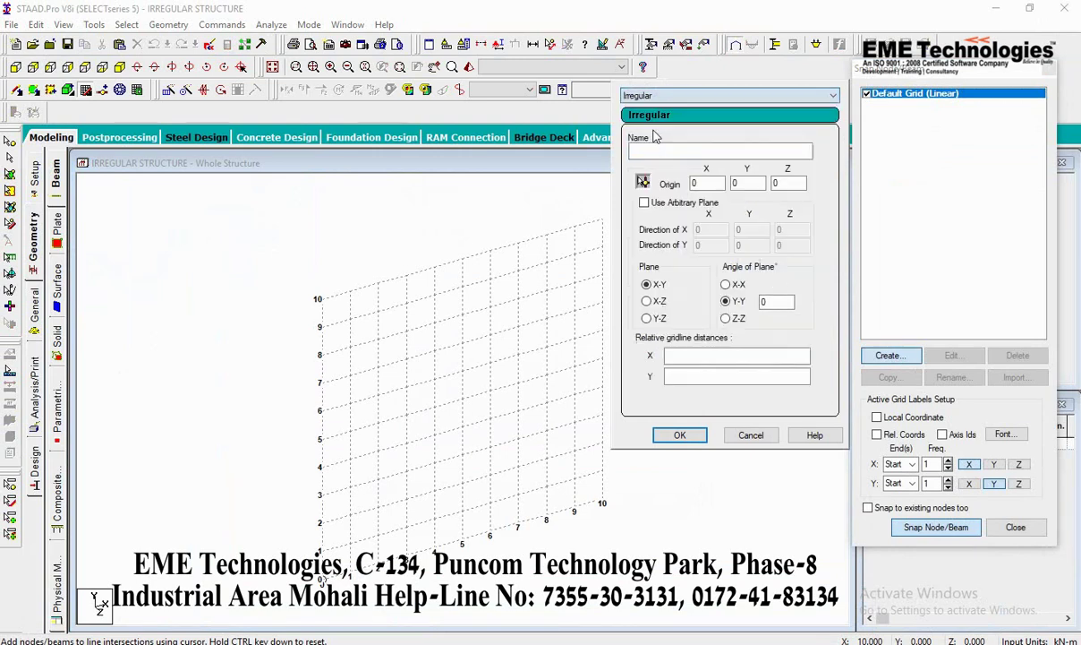
{"action": "left_click", "coordinate": [664, 152]}
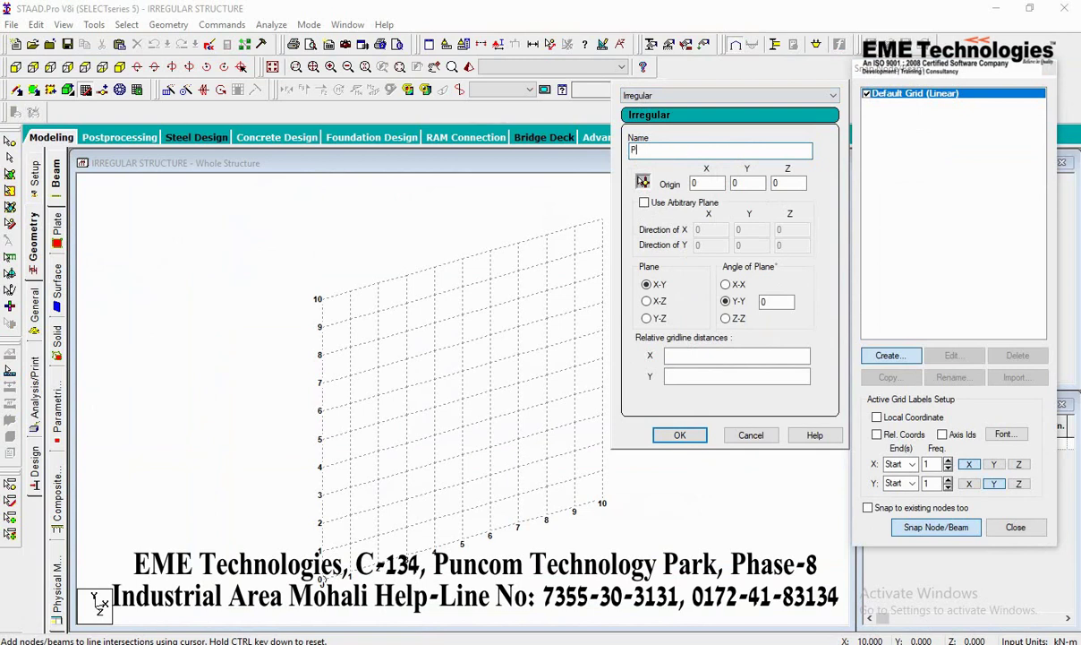
{"action": "type", "text": "PLNA_X-Z"}
{"action": "left_click", "coordinate": [648, 301]}
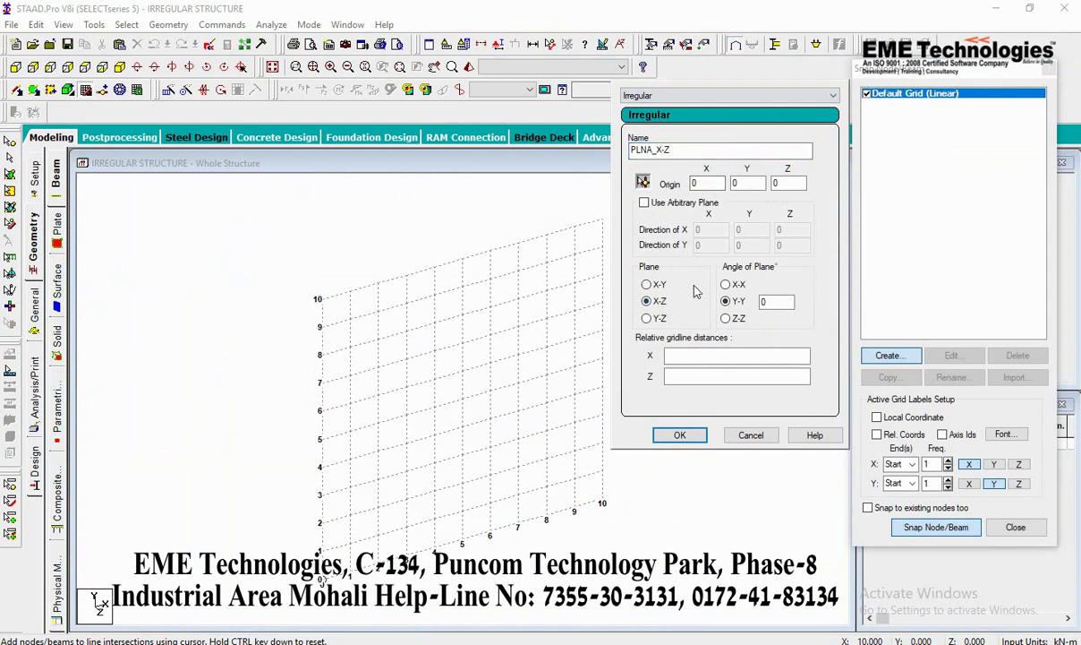
Set the relative gridline distances to 3 5 3 in X and 3 3 3 in Z, create the grid, and make it active
{"action": "left_click", "coordinate": [680, 356]}
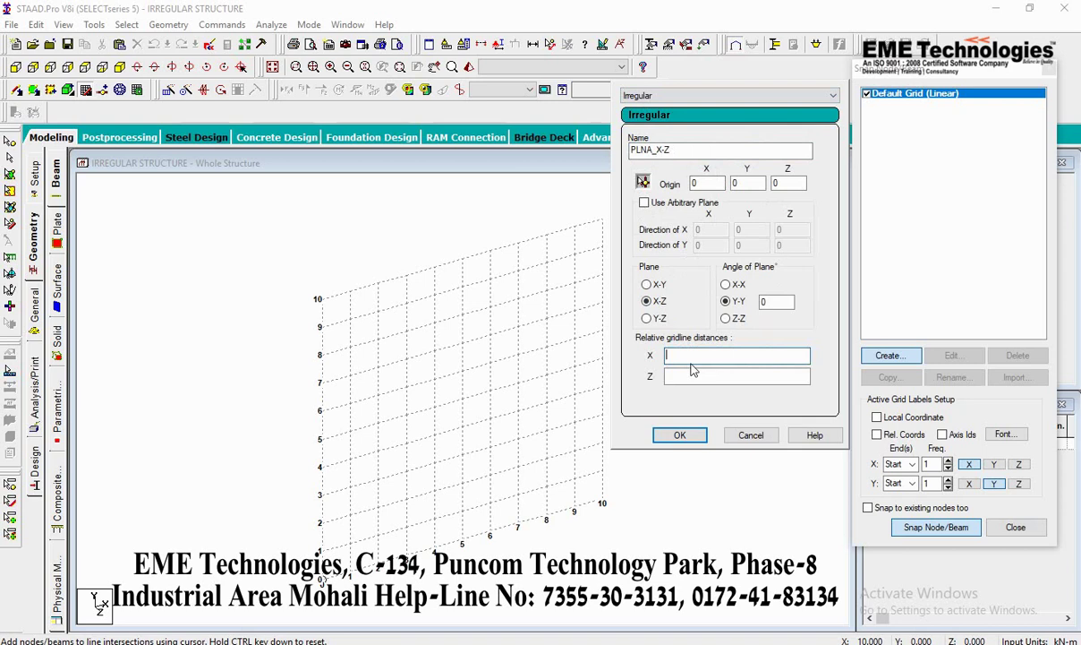
{"action": "type", "text": "3 5 3"}
{"action": "left_click", "coordinate": [692, 375]}
{"action": "left_click", "coordinate": [691, 380]}
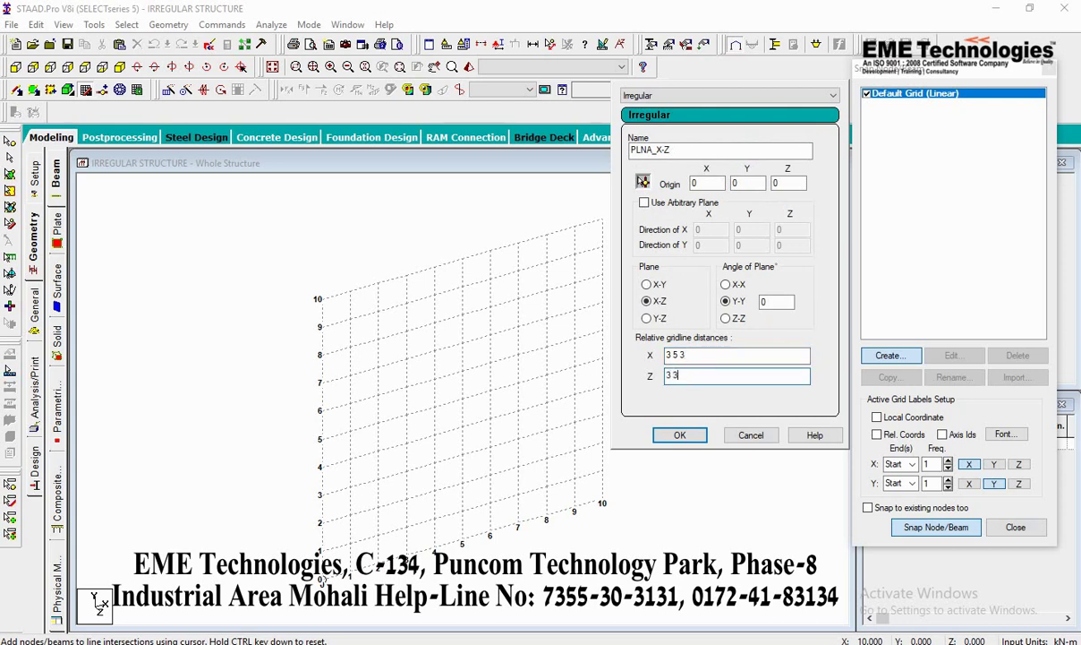
{"action": "type", "text": "3 3 3"}
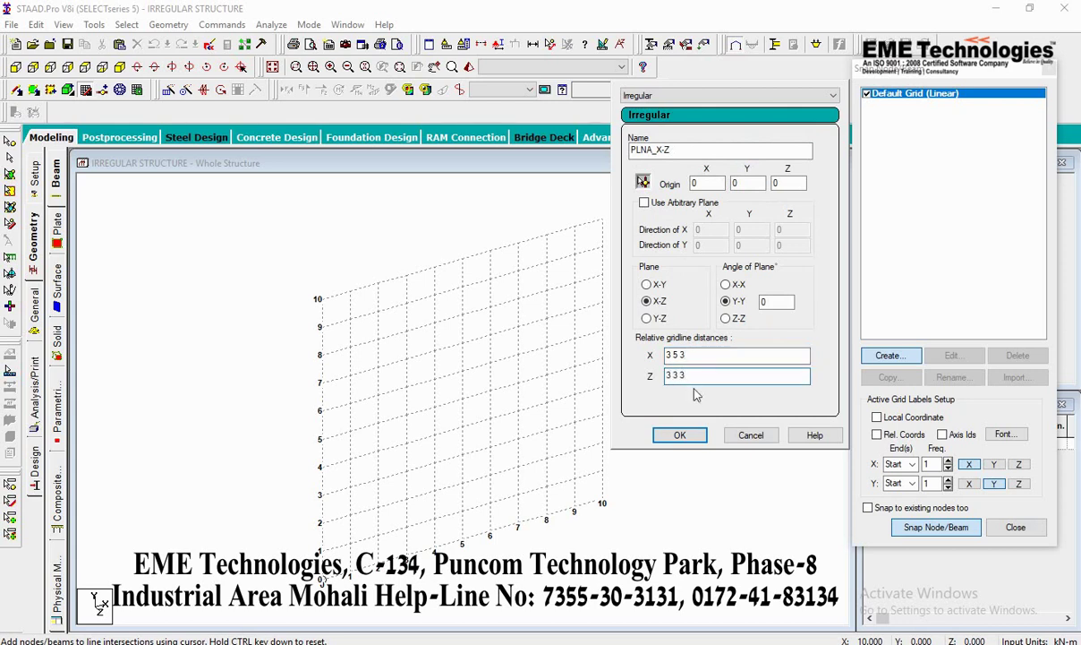
{"action": "left_click", "coordinate": [679, 434]}
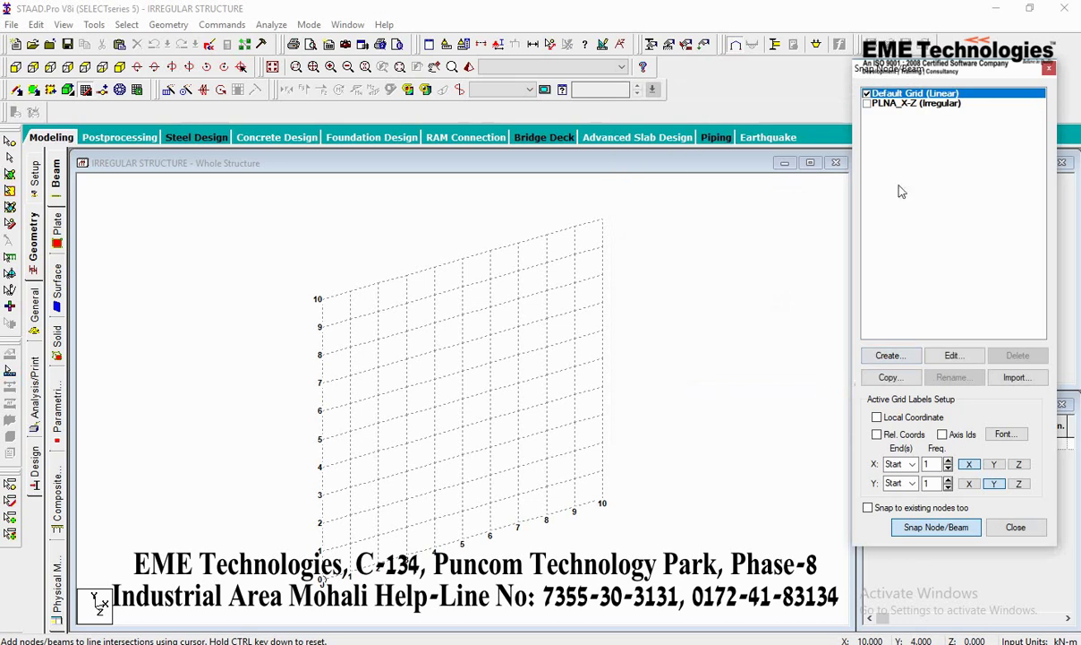
{"action": "left_click", "coordinate": [867, 104]}
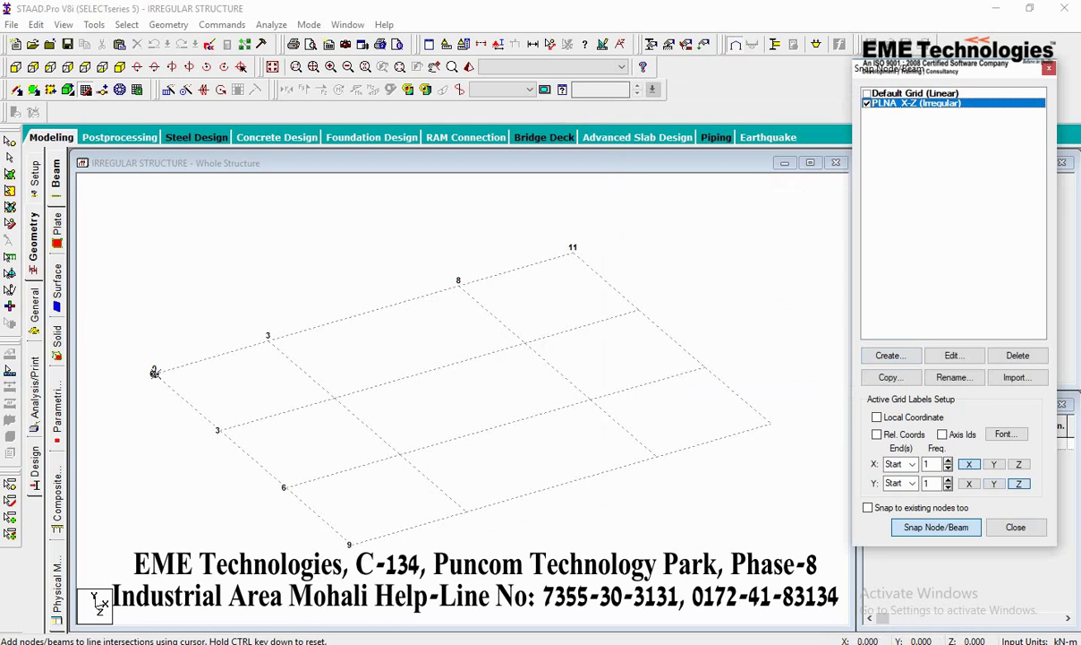
Draw connected beams along the Z = 0 gridline from X = 0 to 11, continuing along X = 11 to Z = 9
{"action": "left_click", "coordinate": [154, 372]}
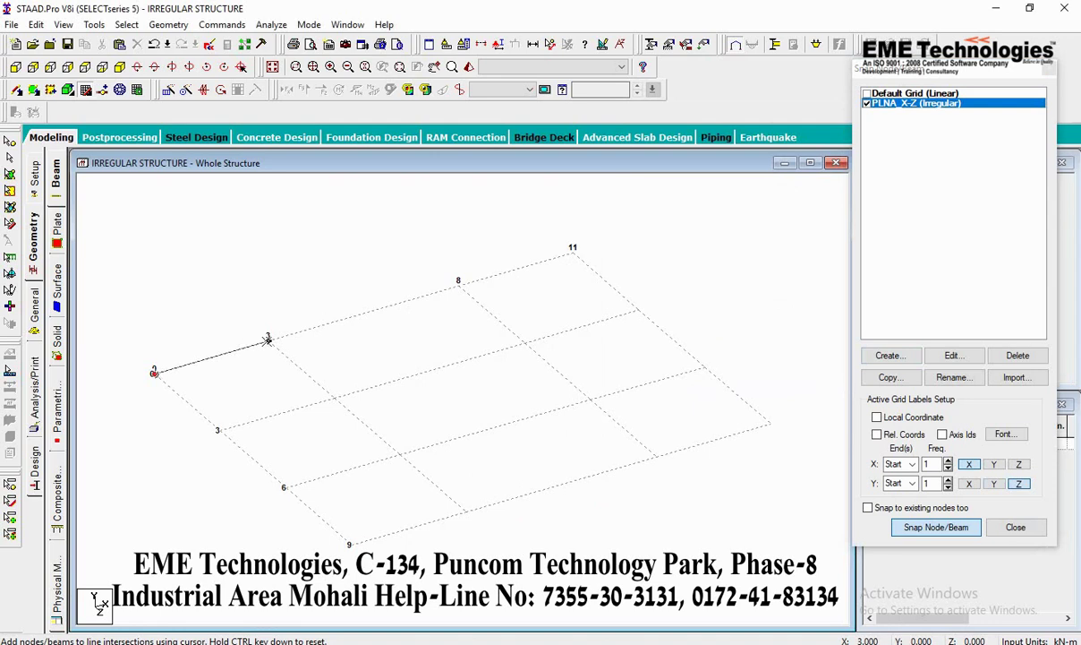
{"action": "left_click", "coordinate": [268, 338]}
{"action": "left_click", "coordinate": [458, 284]}
{"action": "left_click", "coordinate": [574, 251]}
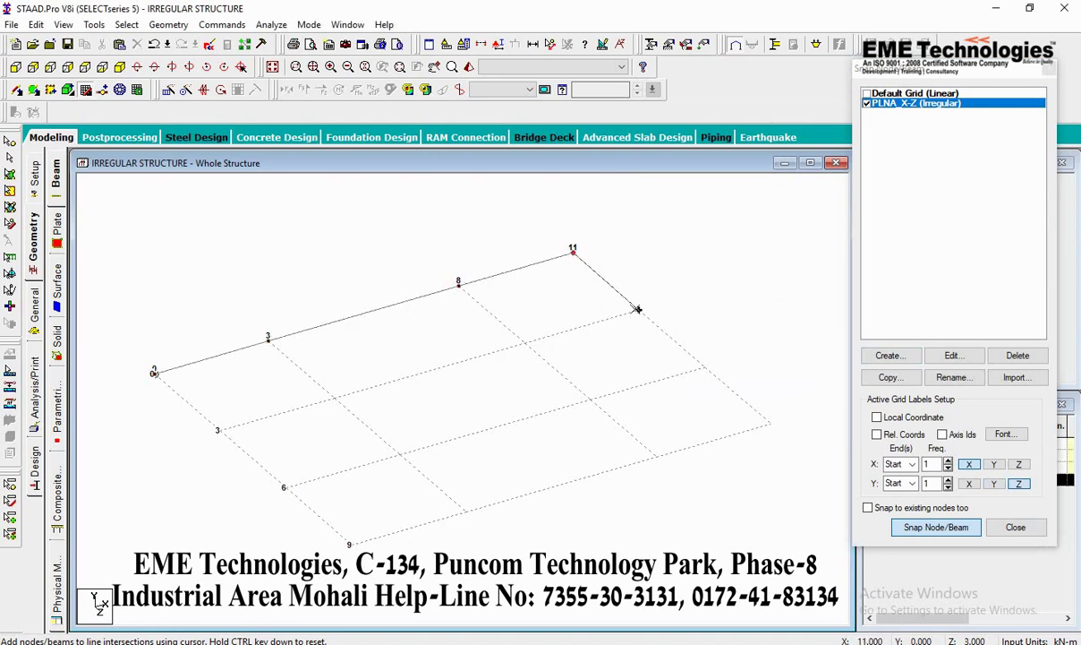
{"action": "left_click", "coordinate": [639, 311]}
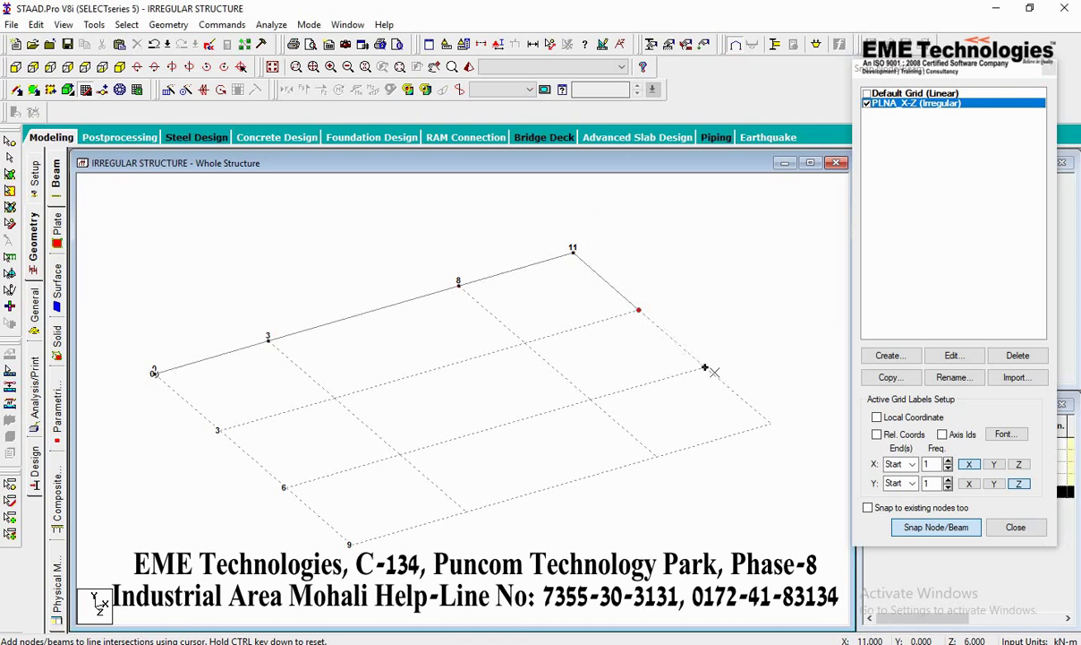
{"action": "left_click", "coordinate": [706, 366]}
{"action": "left_click", "coordinate": [771, 423]}
Continue the beams along Z = 9 to X = 8, and back along the X = 8 gridline to Z = 0
{"action": "left_click", "coordinate": [657, 456]}
{"action": "left_click", "coordinate": [591, 400]}
{"action": "left_click", "coordinate": [526, 343]}
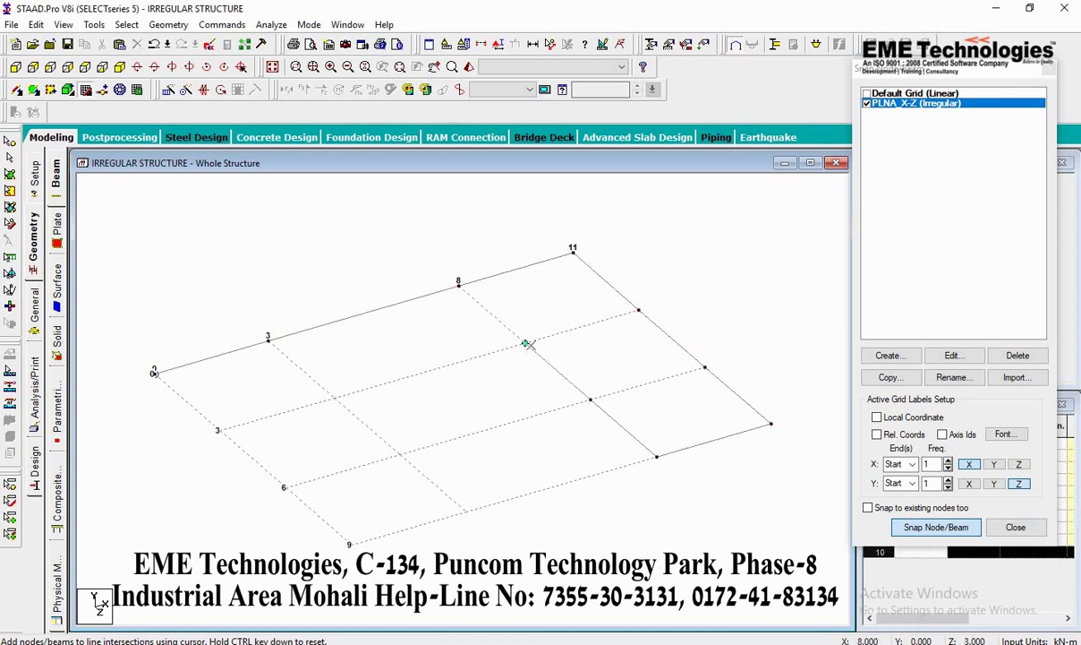
{"action": "left_click", "coordinate": [459, 284]}
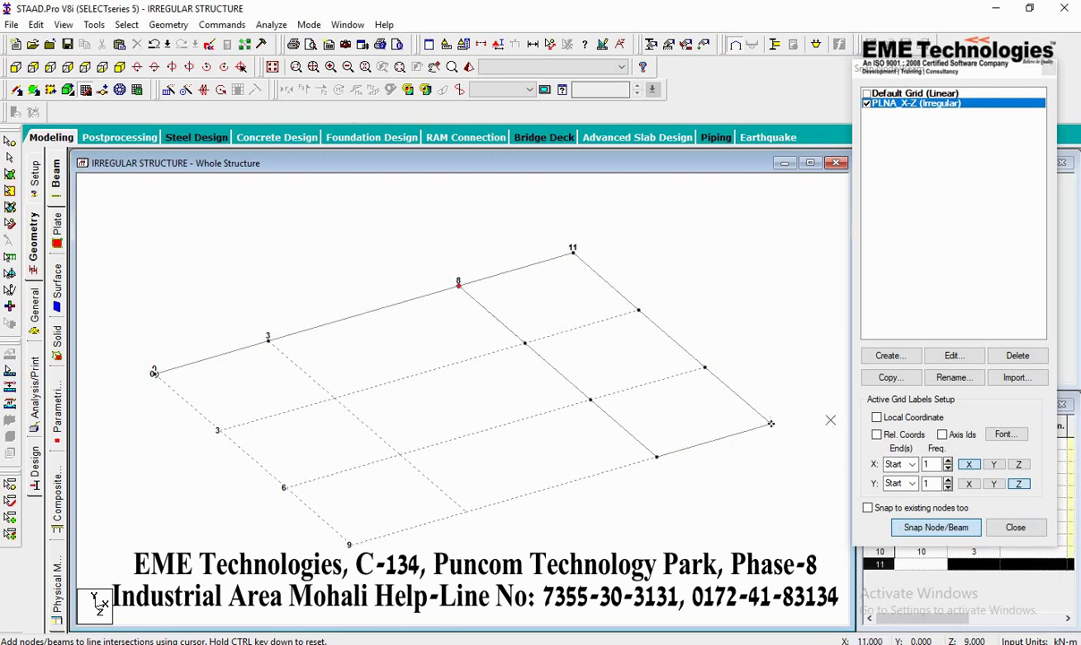
Draw a separate chain of beams along the Z = 3 gridline from X = 11 through 8 and 3 to 0
{"action": "left_click", "coordinate": [906, 526]}
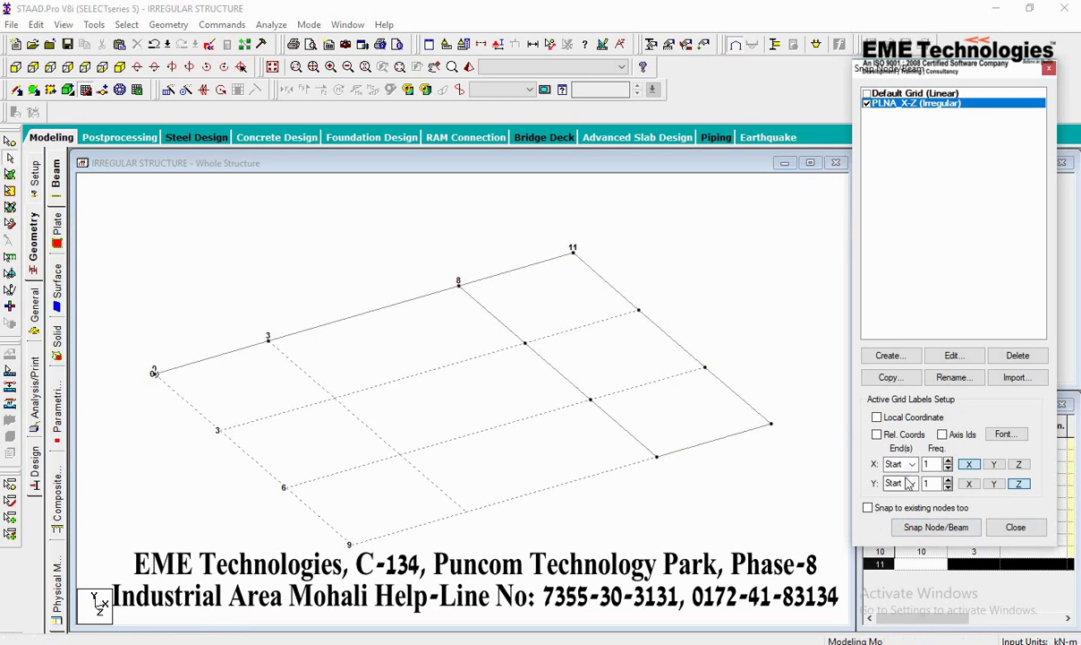
{"action": "left_click", "coordinate": [913, 527]}
{"action": "left_click", "coordinate": [638, 310]}
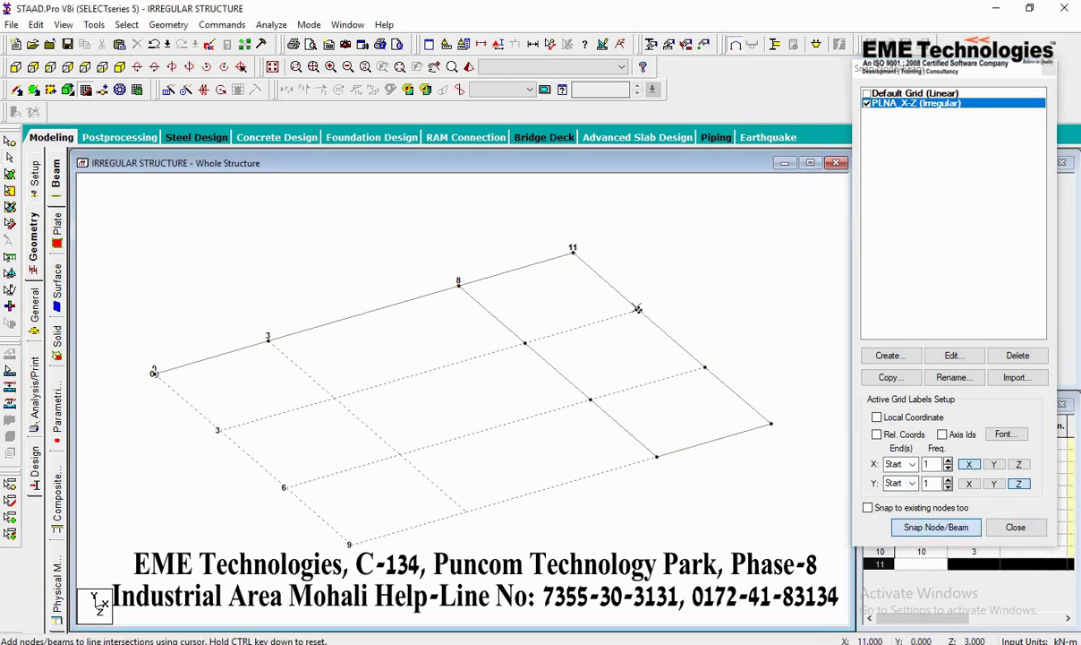
{"action": "left_click", "coordinate": [525, 343]}
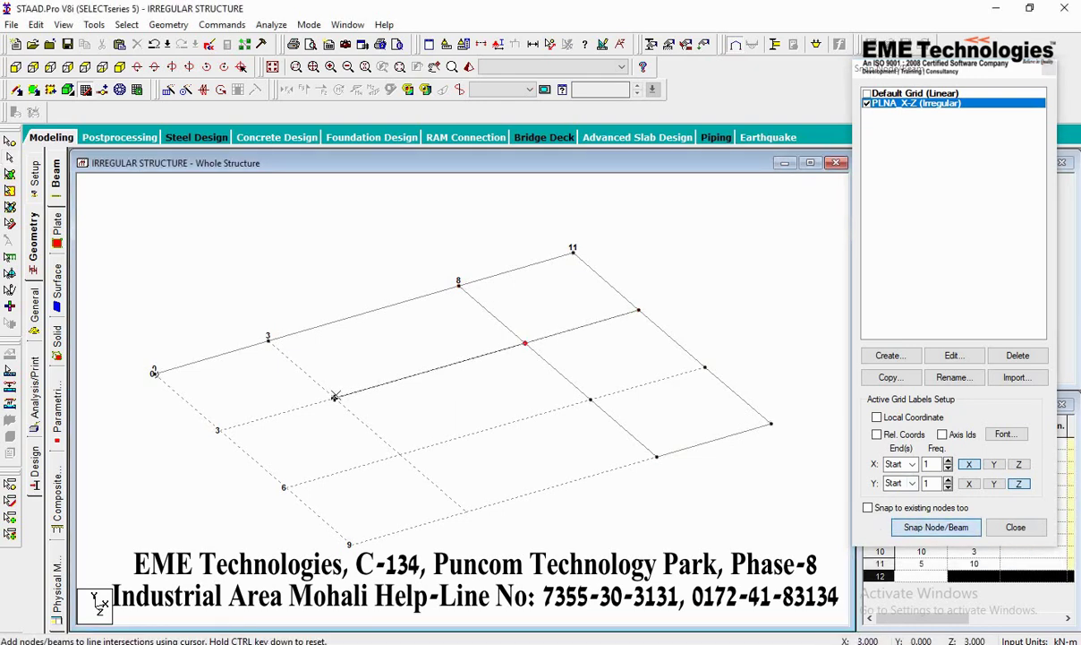
{"action": "left_click", "coordinate": [334, 397]}
{"action": "left_click", "coordinate": [218, 430]}
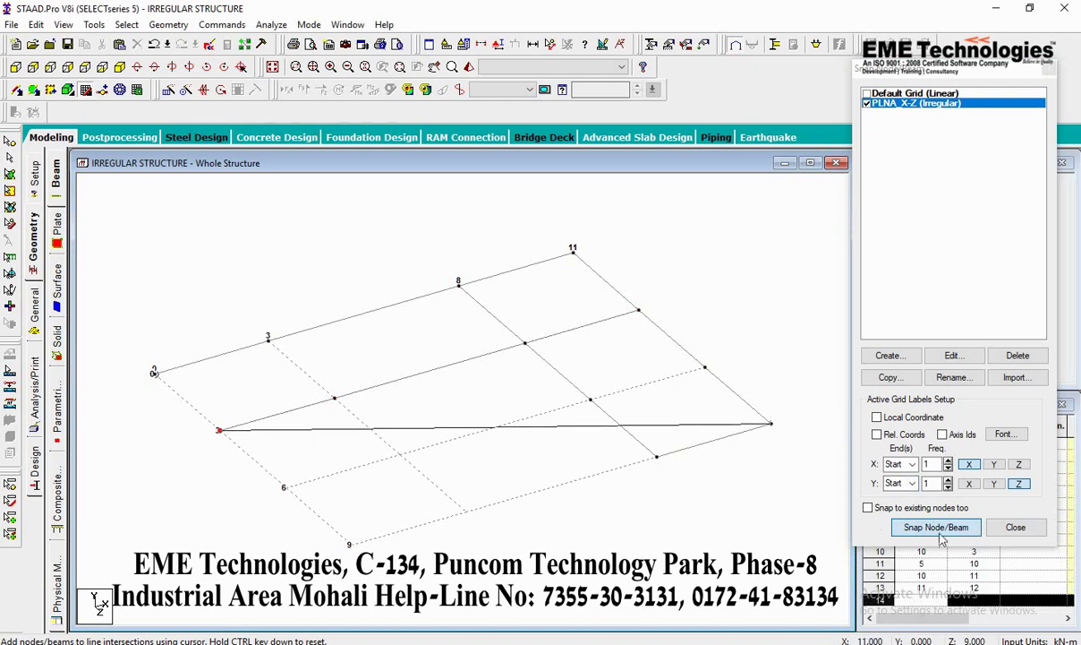
Draw a separate chain of beams along the Z = 6 gridline from X = 11 to 0, and end the chain
{"action": "left_click", "coordinate": [936, 526]}
{"action": "left_click", "coordinate": [937, 527]}
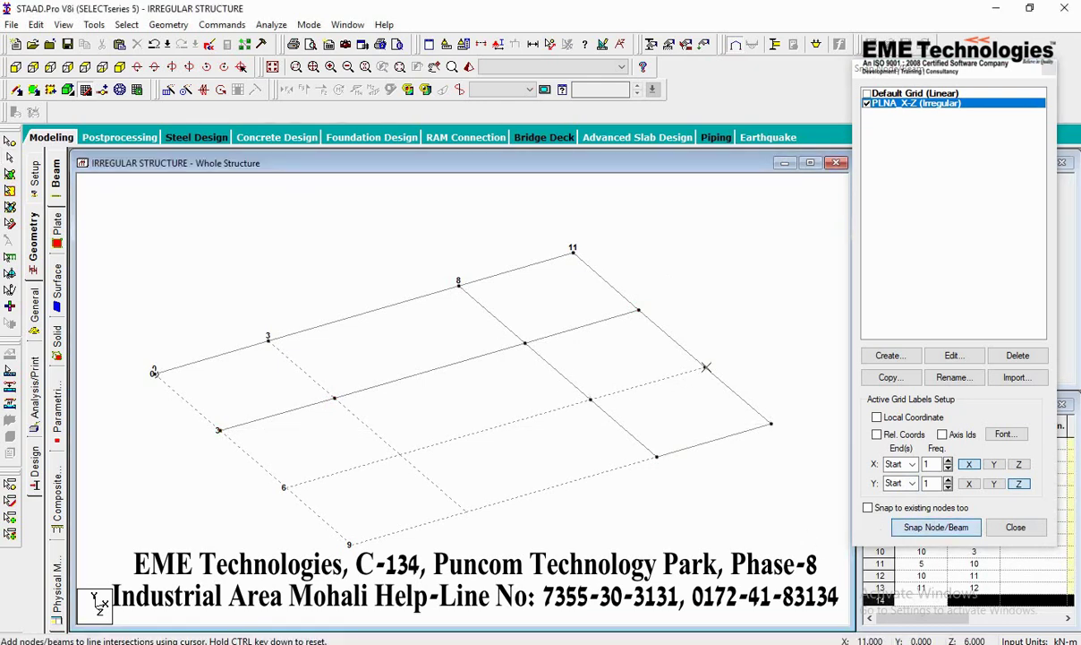
{"action": "left_click", "coordinate": [705, 367]}
{"action": "left_click", "coordinate": [590, 399]}
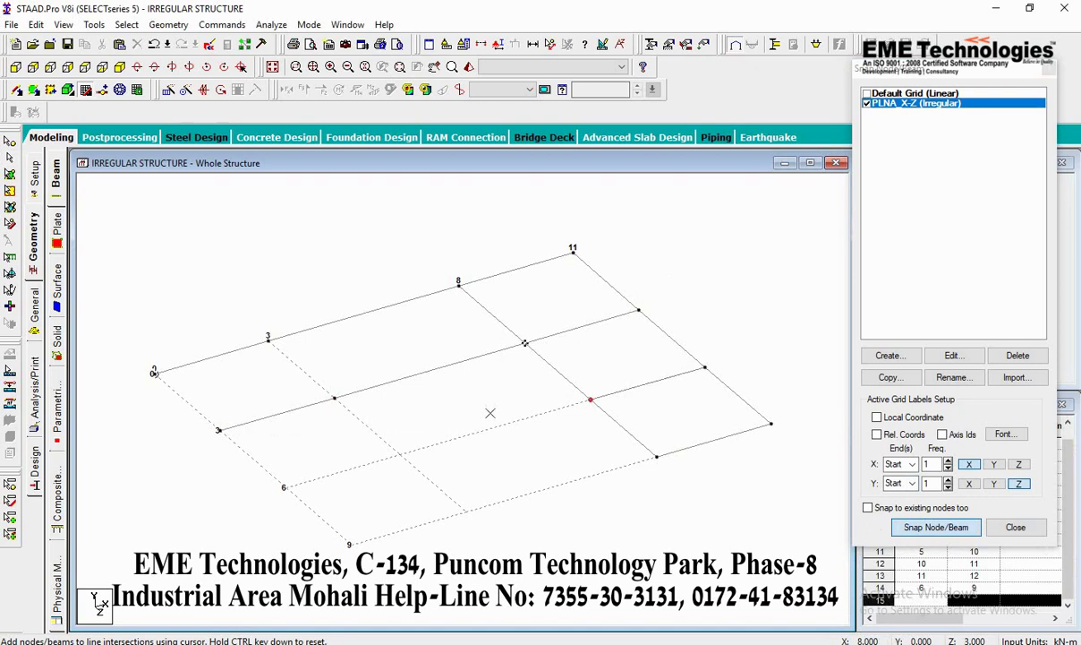
{"action": "left_click", "coordinate": [285, 487]}
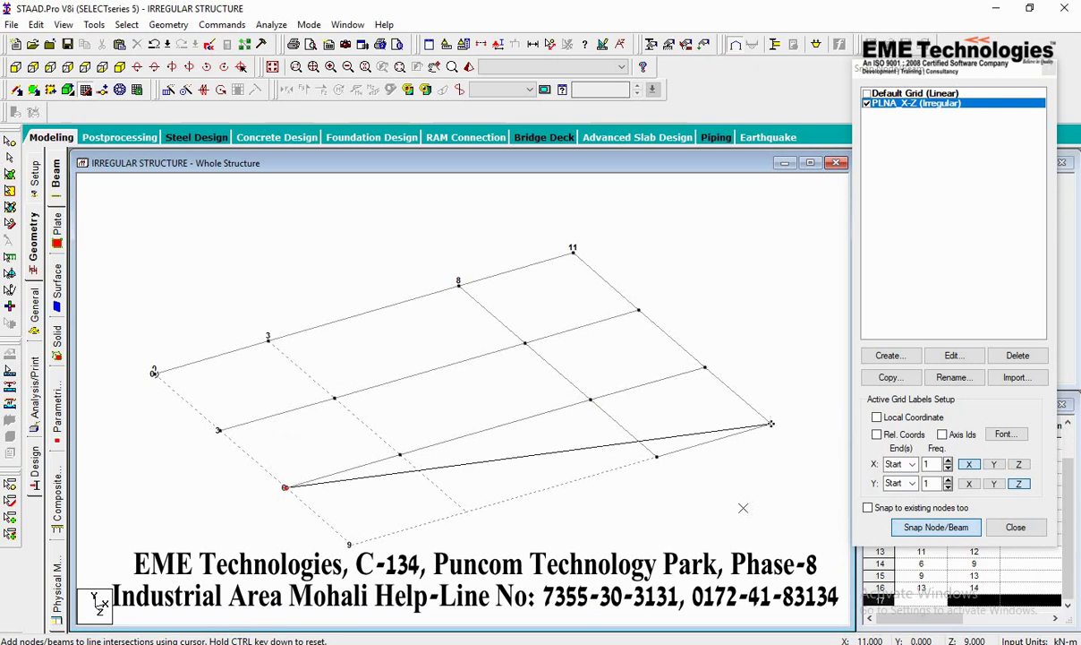
{"action": "key", "text": "Escape"}
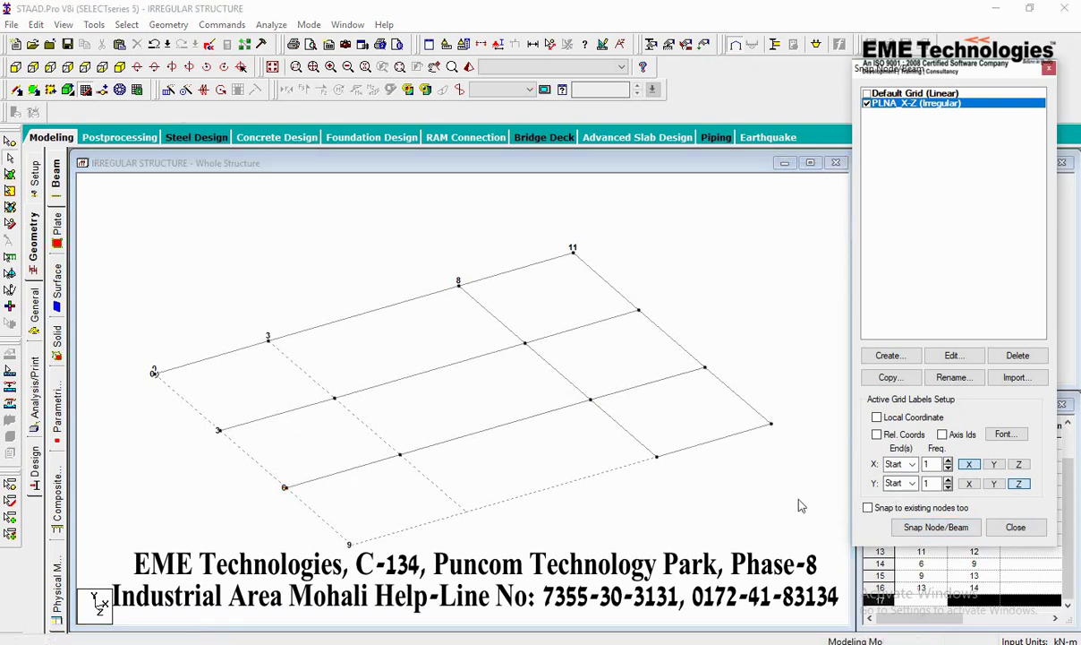
Draw beams along the Z = 9 gridline from X = 8 to 0, continuing along X = 0 back to the origin
{"action": "left_click", "coordinate": [924, 530]}
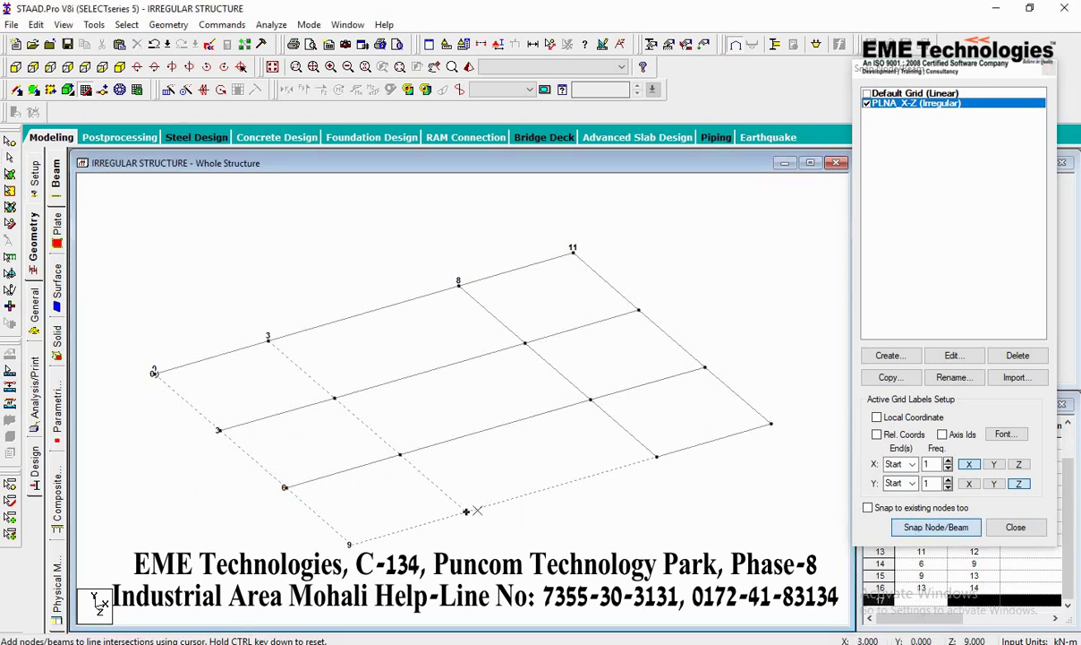
{"action": "left_click", "coordinate": [656, 458]}
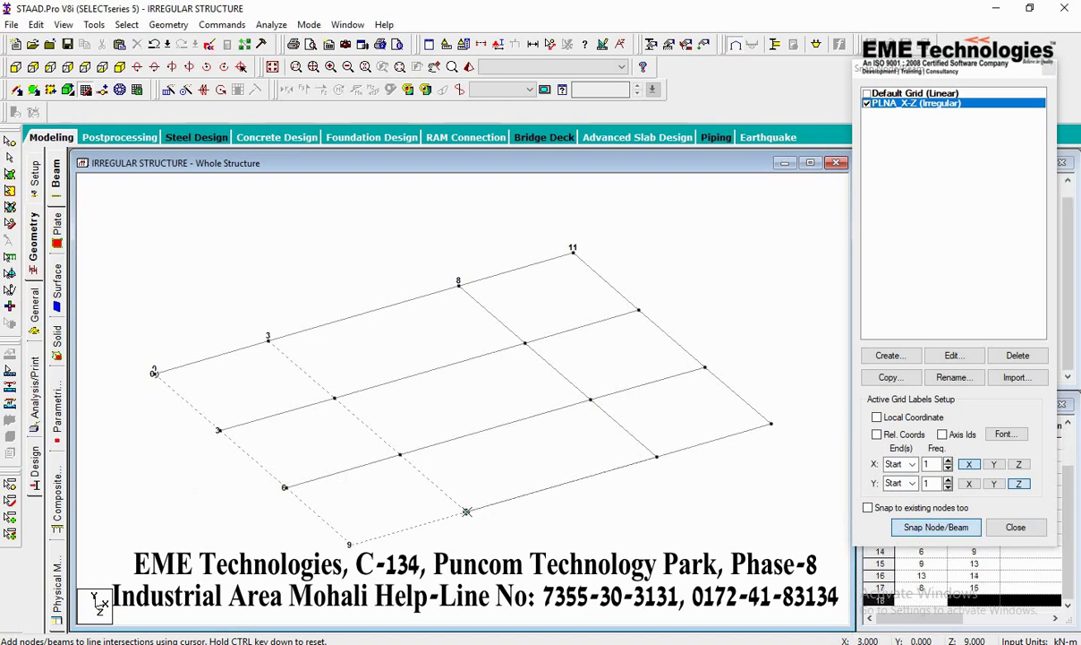
{"action": "left_click", "coordinate": [350, 544]}
{"action": "left_click", "coordinate": [219, 430]}
{"action": "left_click", "coordinate": [153, 371]}
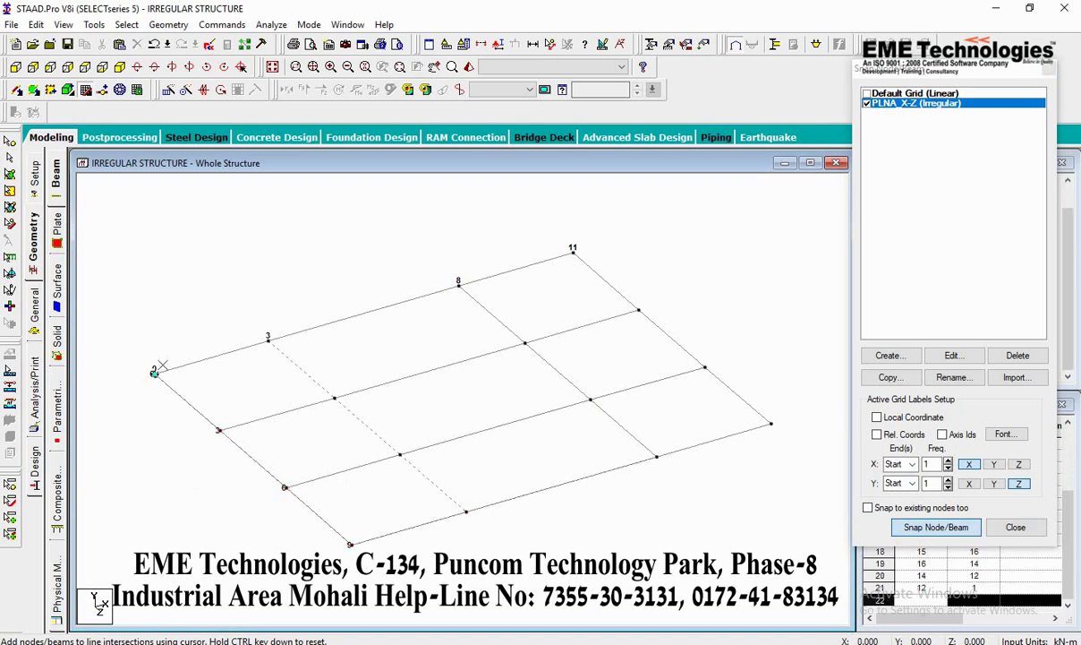
Draw a separate chain of beams along the X = 3 gridline from Z = 0 to Z = 9, and end beam drawing
{"action": "left_click", "coordinate": [918, 528]}
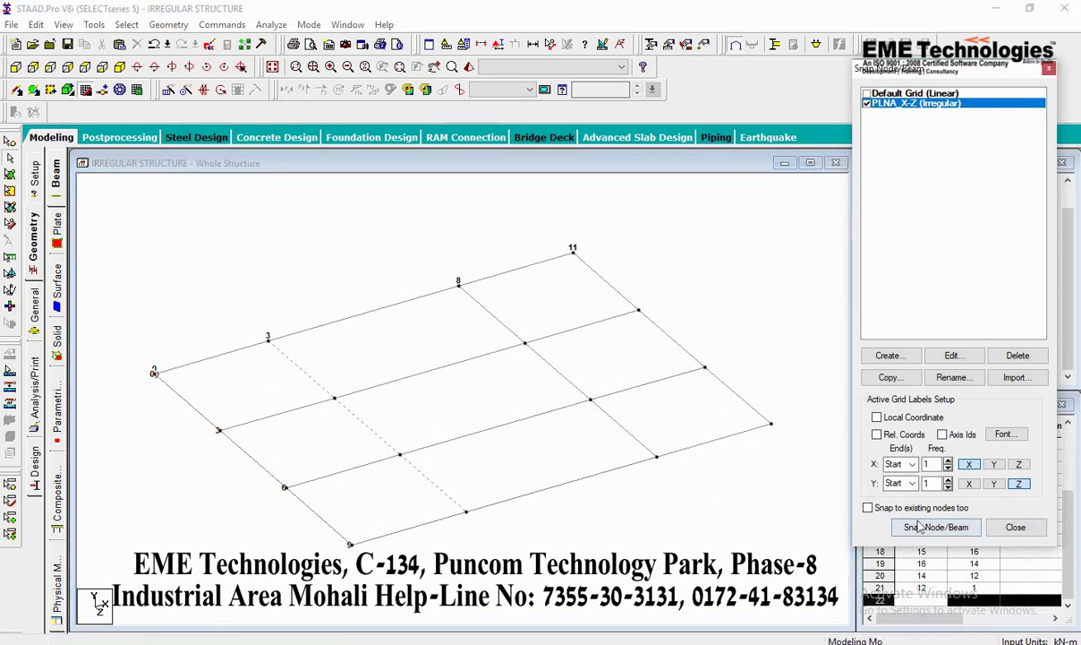
{"action": "left_click", "coordinate": [268, 339]}
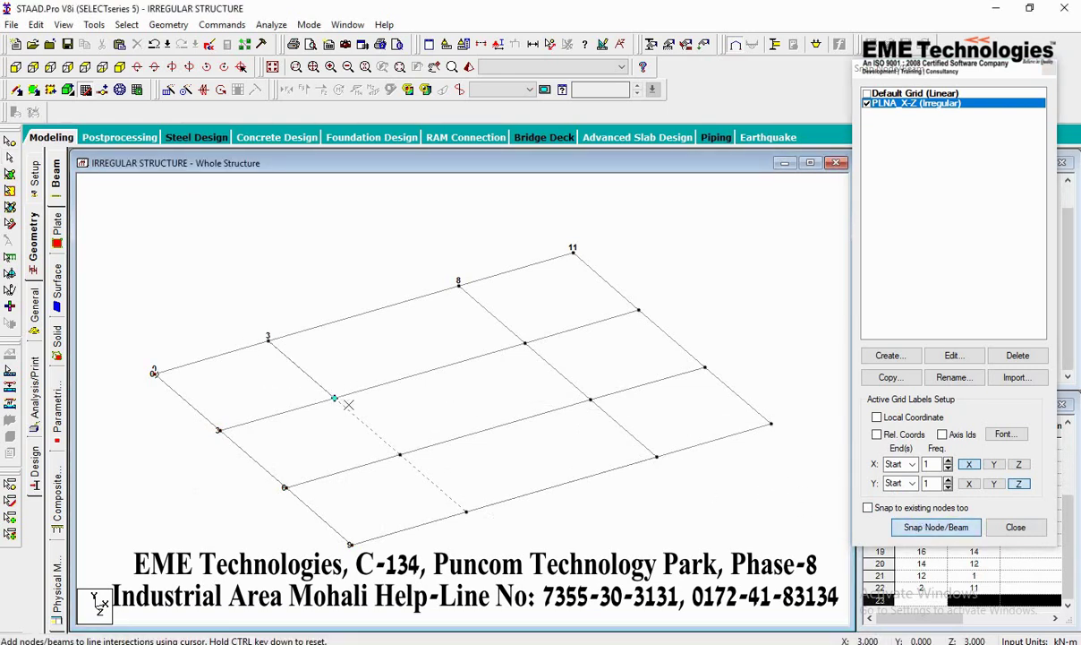
{"action": "left_click", "coordinate": [464, 512]}
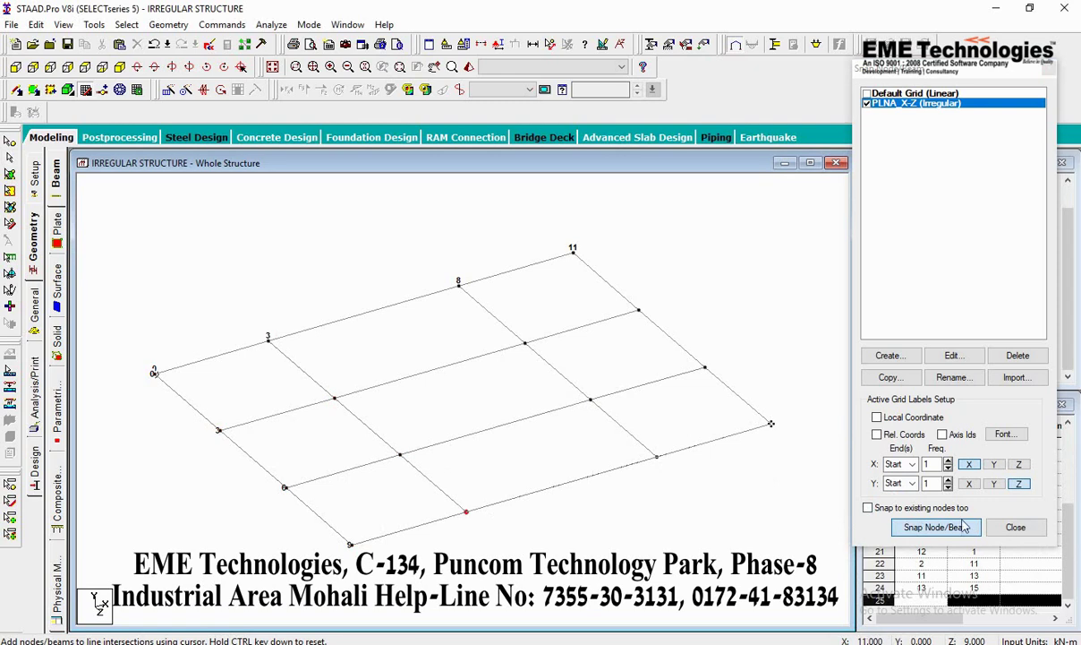
{"action": "left_click", "coordinate": [922, 527]}
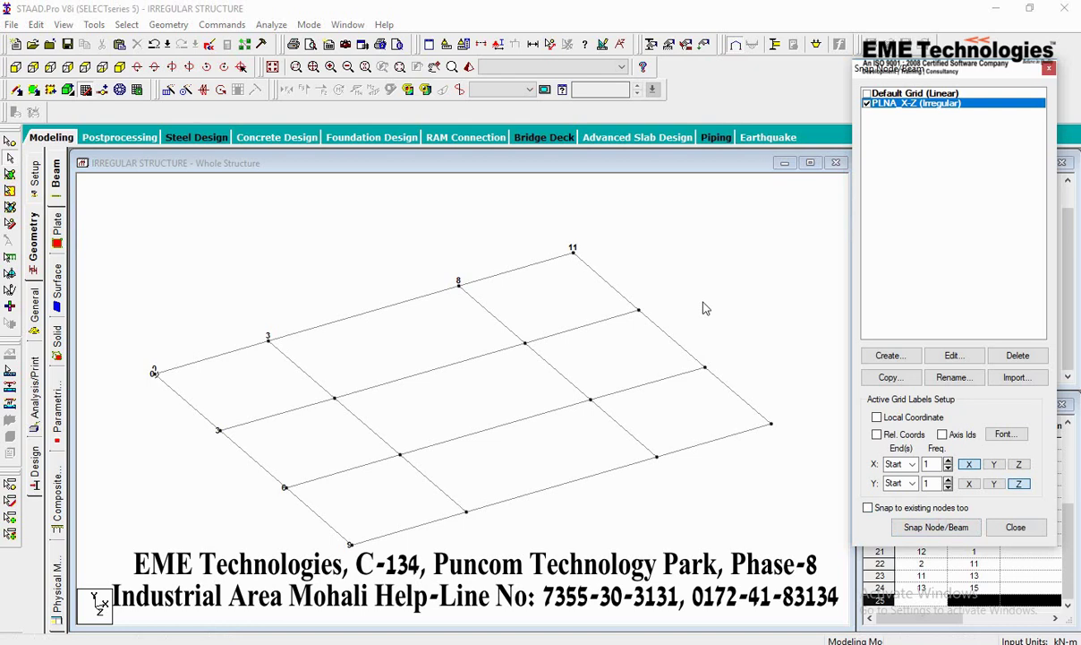
Repeat all the plan beams along the global Y direction in 3 steps of 3 m spacing, with the steps linked
{"action": "left_click_drag", "start_coordinate": [710, 198], "coordinate": [190, 541]}
{"action": "left_click", "coordinate": [770, 206]}
{"action": "left_click_drag", "start_coordinate": [280, 516], "coordinate": [141, 480]}
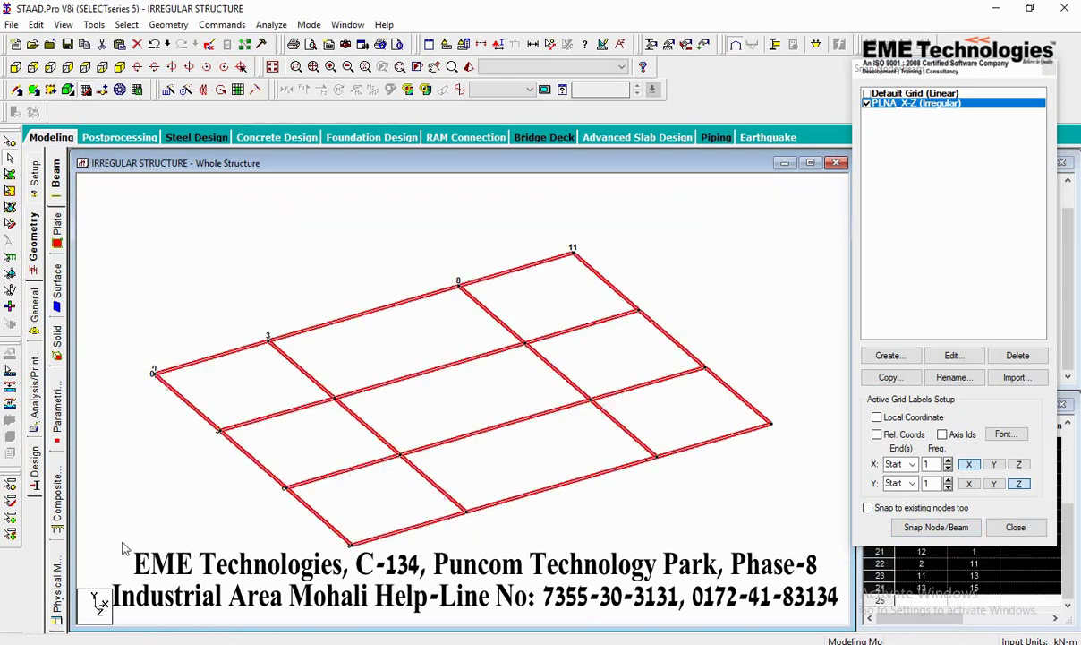
{"action": "left_click", "coordinate": [169, 93]}
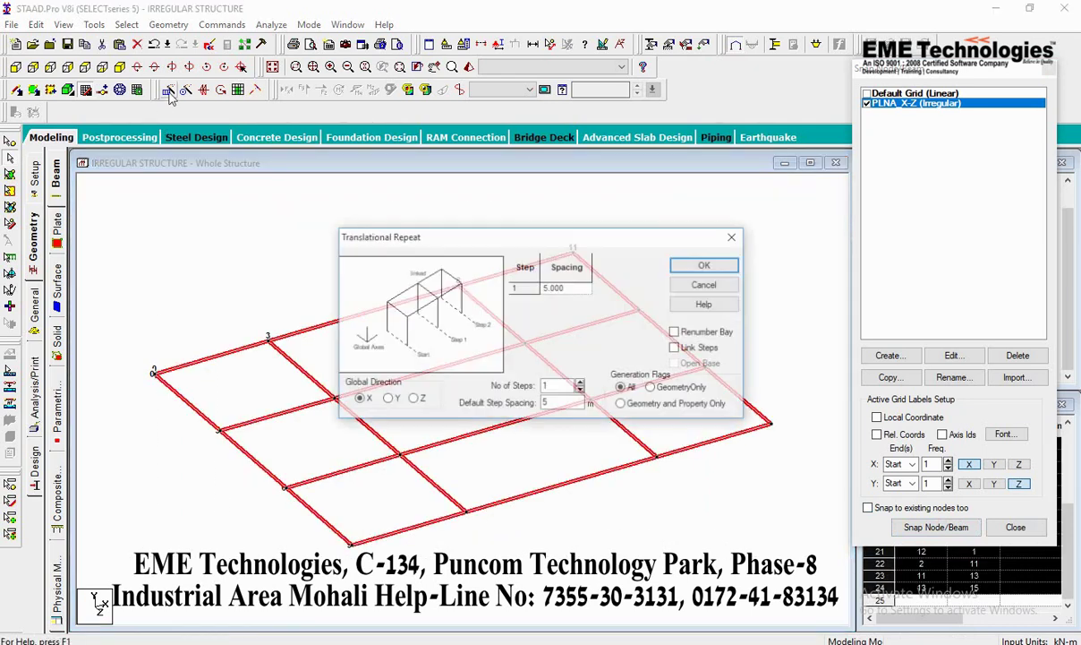
{"action": "left_click_drag", "start_coordinate": [531, 226], "coordinate": [462, 166]}
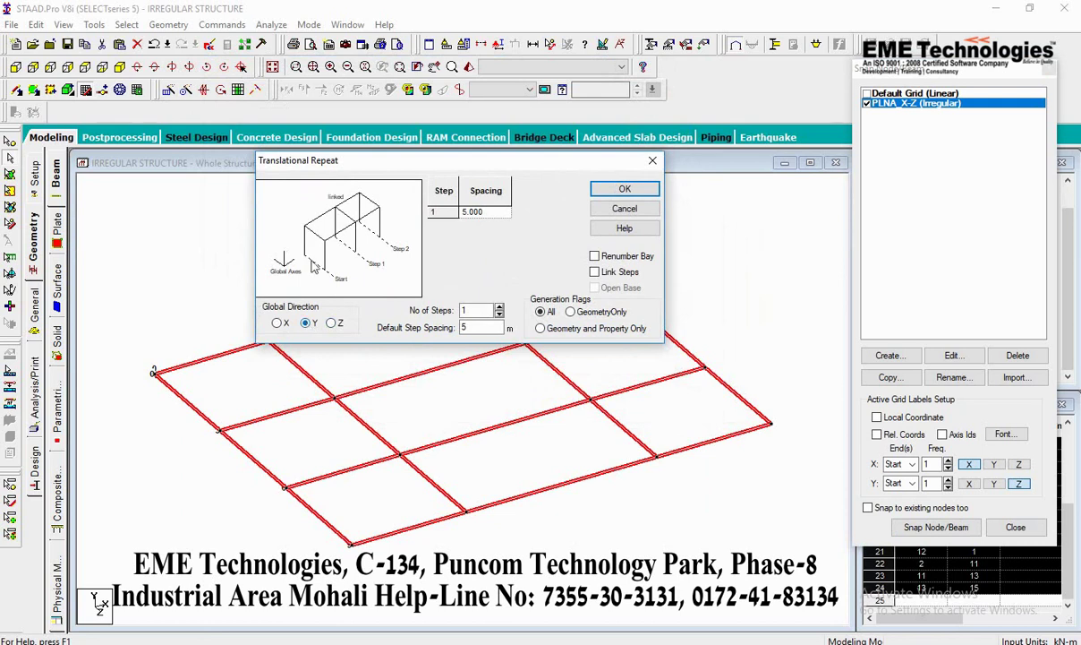
{"action": "left_click", "coordinate": [499, 308]}
{"action": "left_click", "coordinate": [499, 308]}
{"action": "key", "text": "Tab"}
{"action": "type", "text": "3"}
{"action": "key", "text": "Tab"}
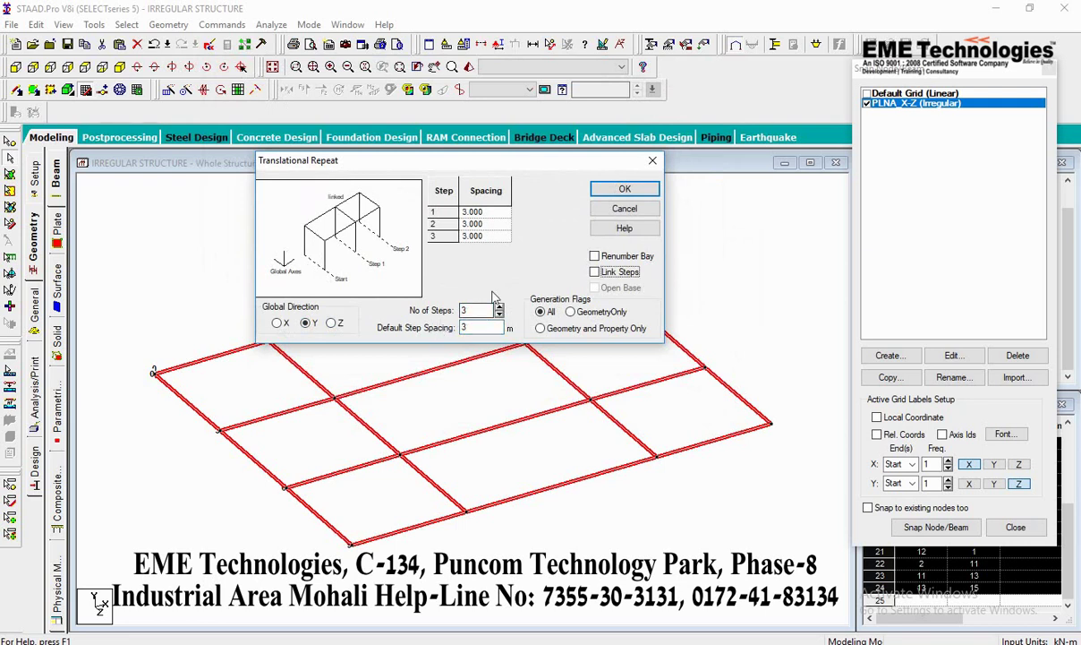
{"action": "left_click", "coordinate": [594, 271]}
{"action": "left_click_drag", "start_coordinate": [560, 167], "coordinate": [566, 167]}
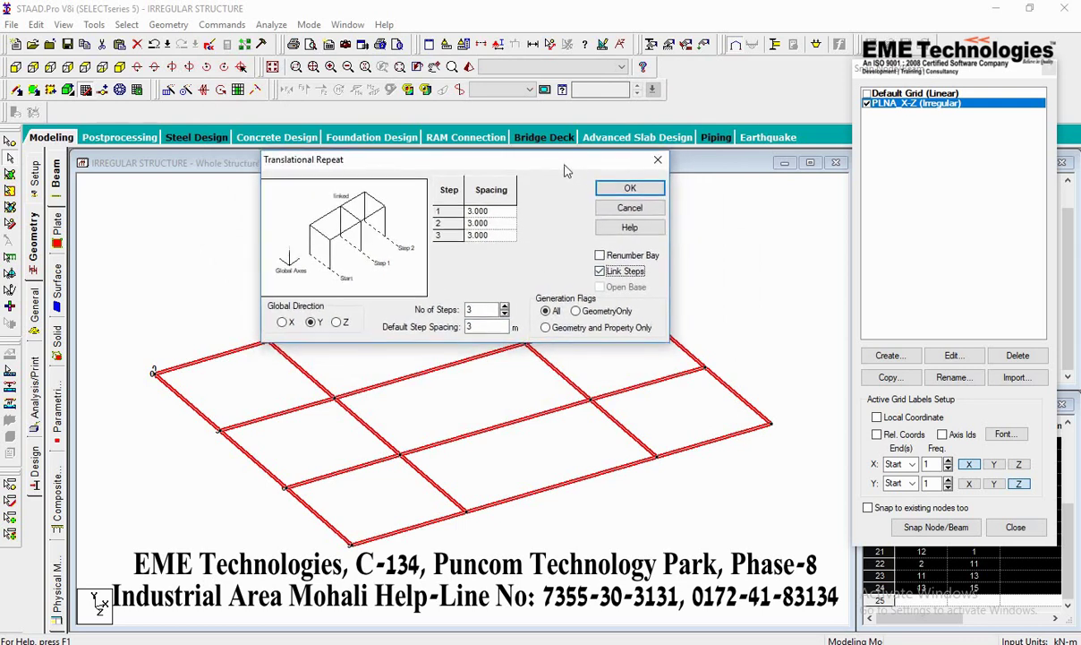
{"action": "left_click", "coordinate": [626, 190]}
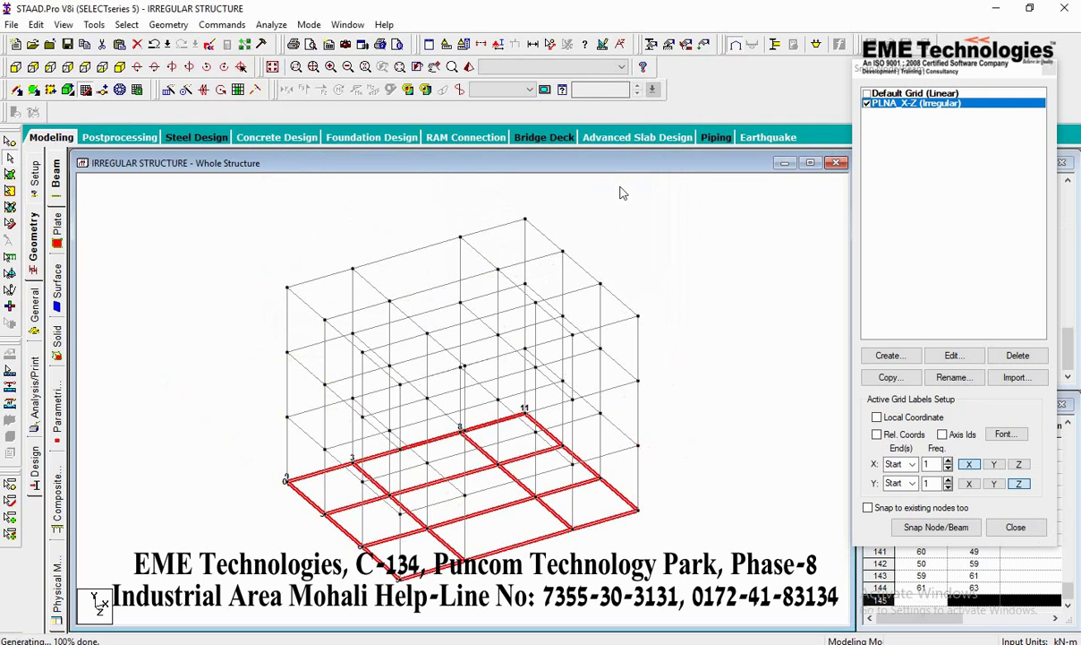
Delete the selected base-level beams, leaving the columns and upper floor beams
{"action": "right_click", "coordinate": [559, 489]}
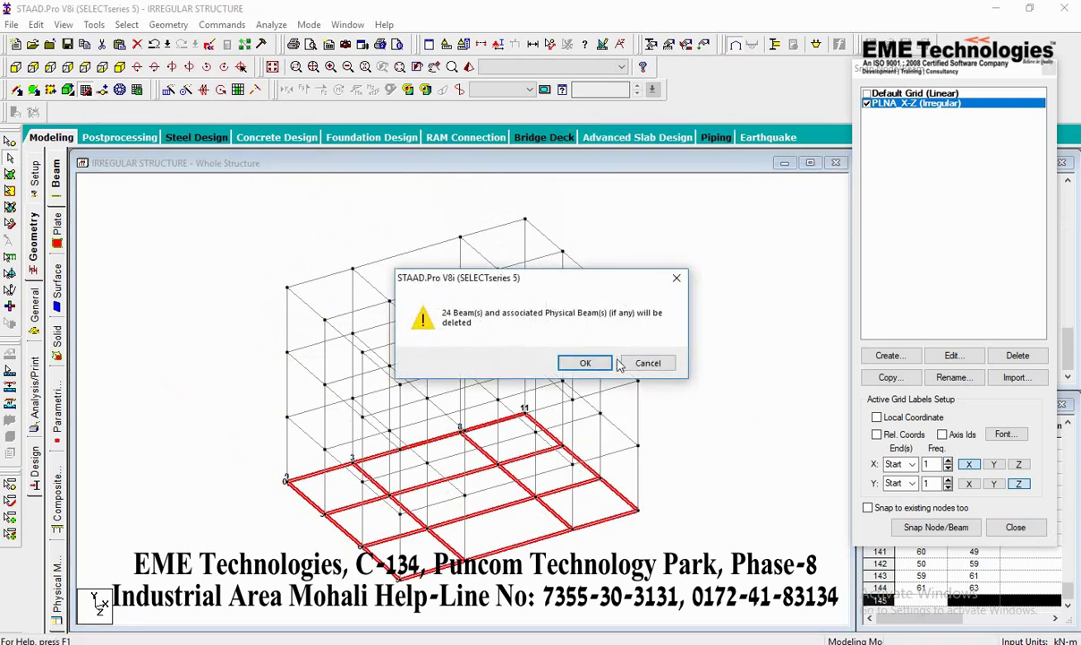
{"action": "left_click", "coordinate": [608, 365]}
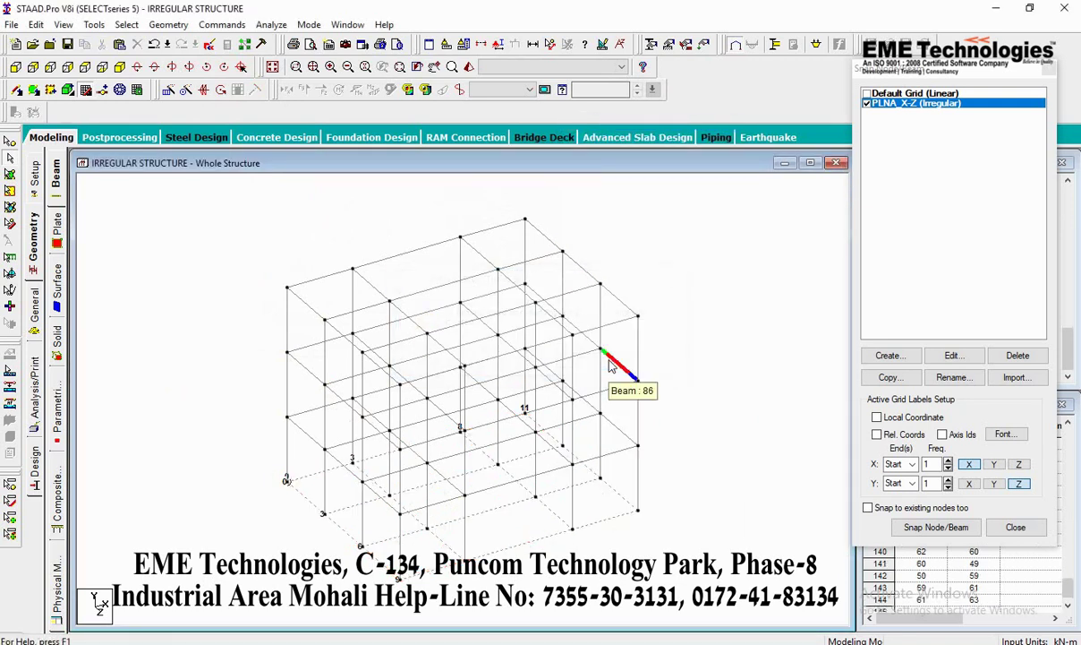
In the front elevation, dimension the height of each of the three storeys between the nodes of the outer column line at X = 0
{"action": "left_click", "coordinate": [15, 68]}
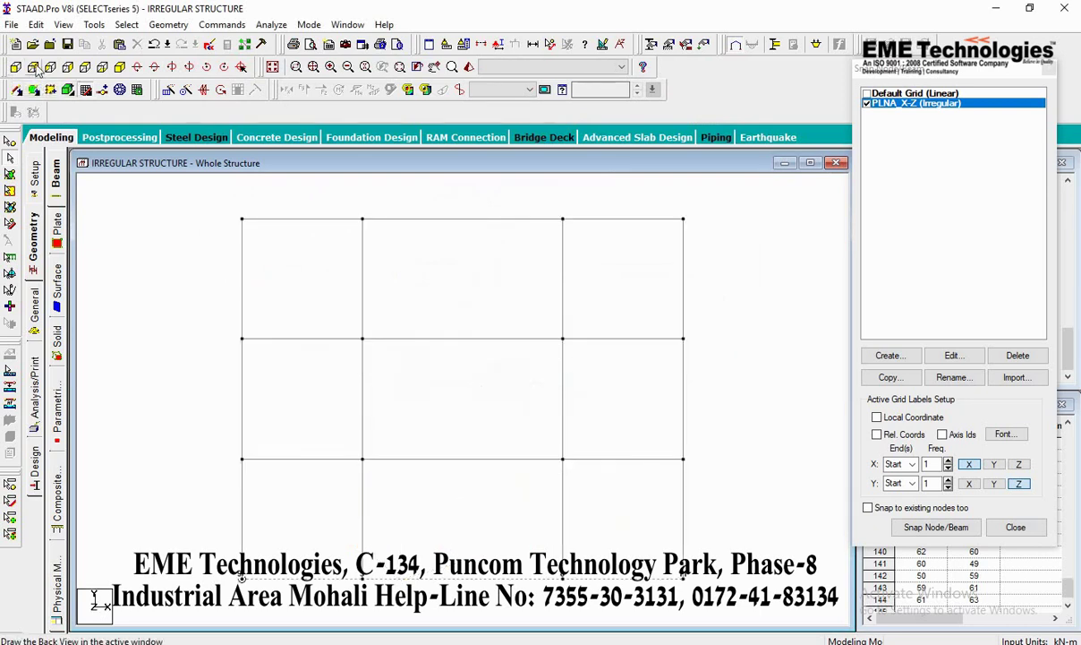
{"action": "left_click", "coordinate": [32, 68]}
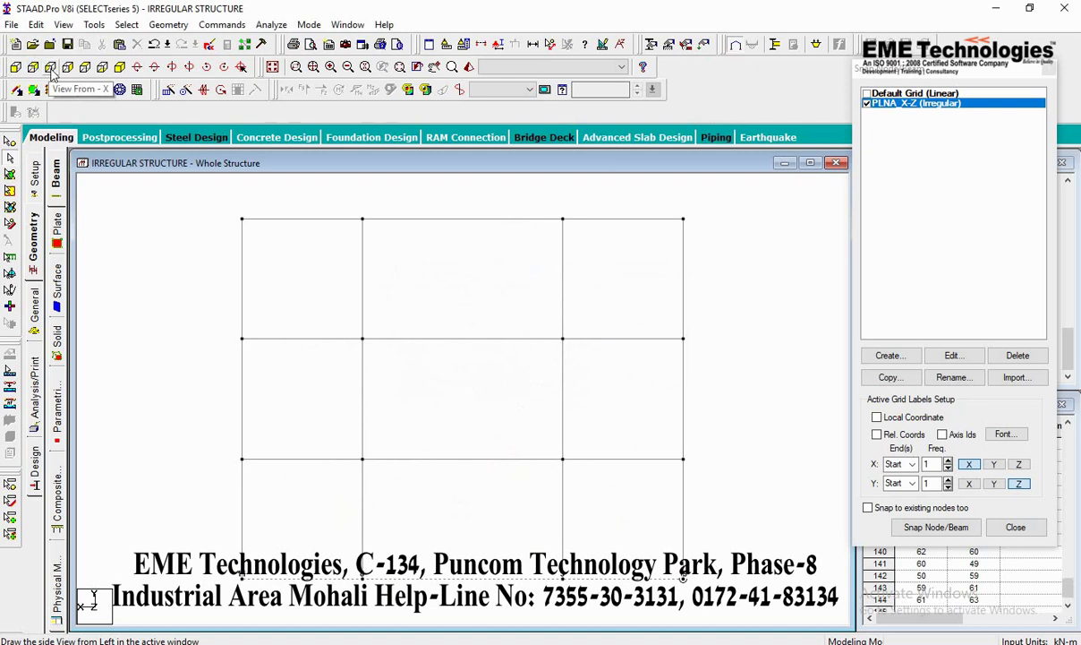
{"action": "left_click", "coordinate": [50, 68]}
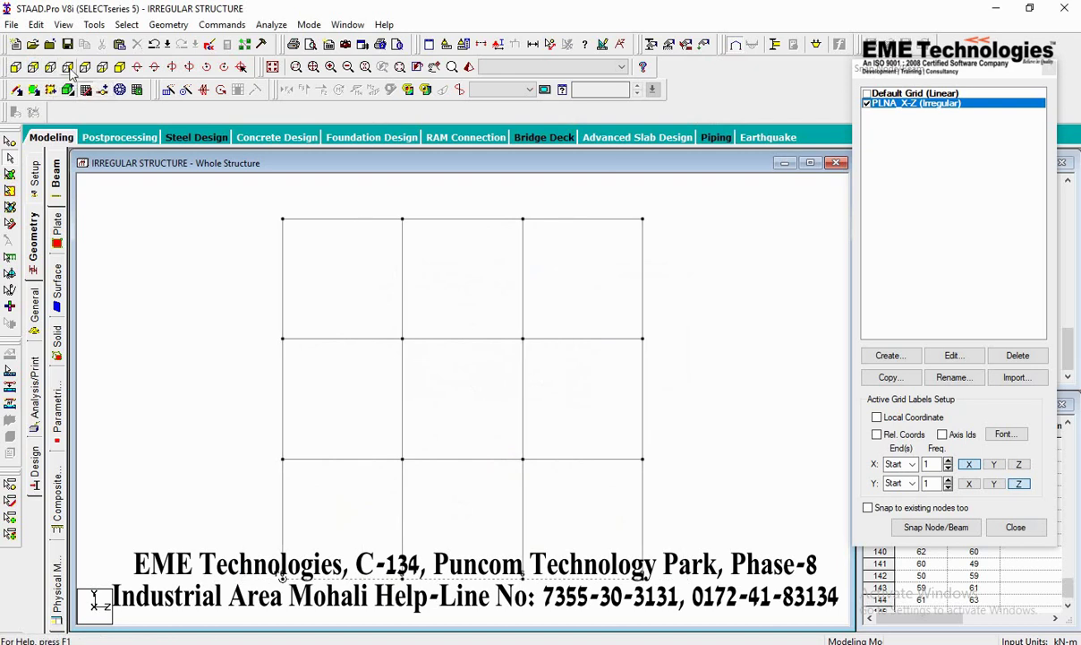
{"action": "left_click", "coordinate": [16, 68]}
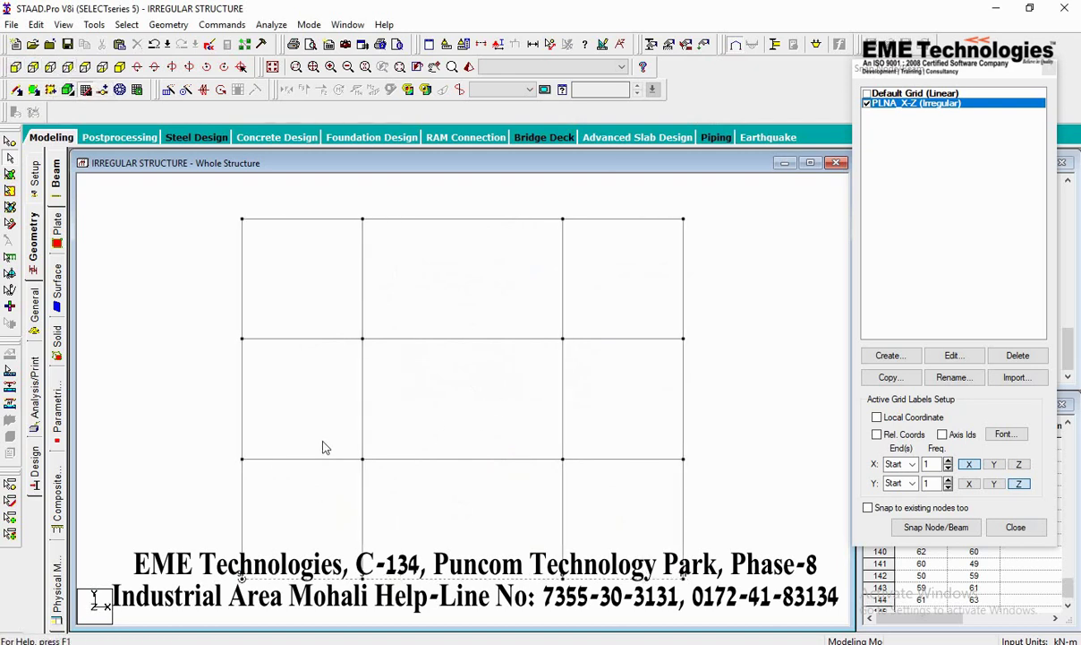
{"action": "left_click", "coordinate": [551, 45]}
{"action": "left_click", "coordinate": [244, 578]}
{"action": "left_click", "coordinate": [243, 461]}
{"action": "left_click", "coordinate": [244, 341]}
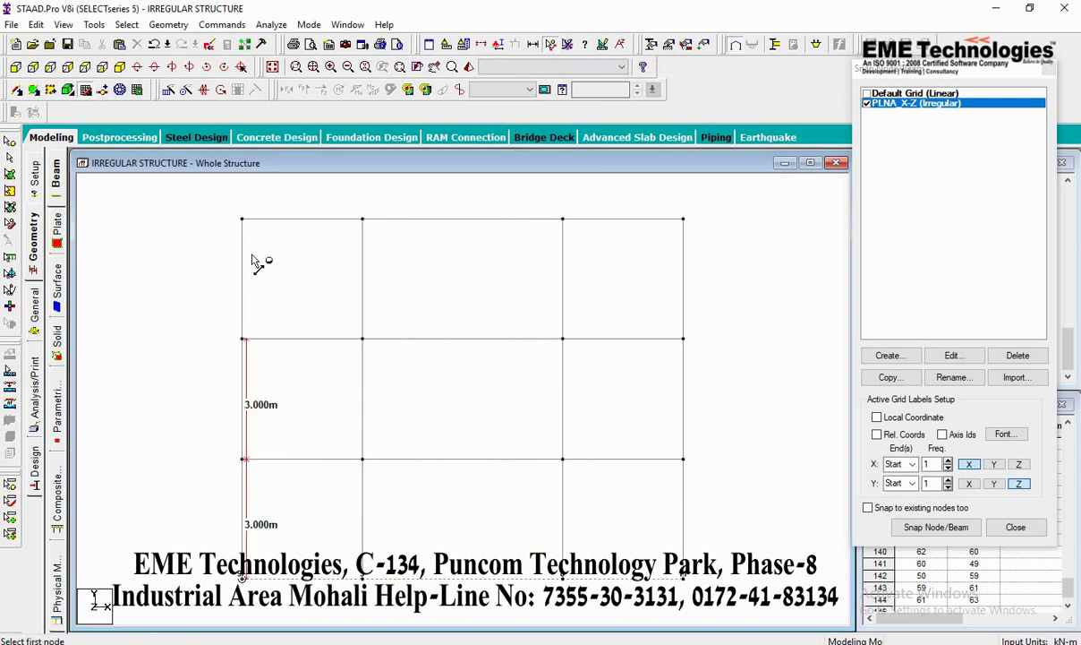
{"action": "left_click", "coordinate": [244, 220]}
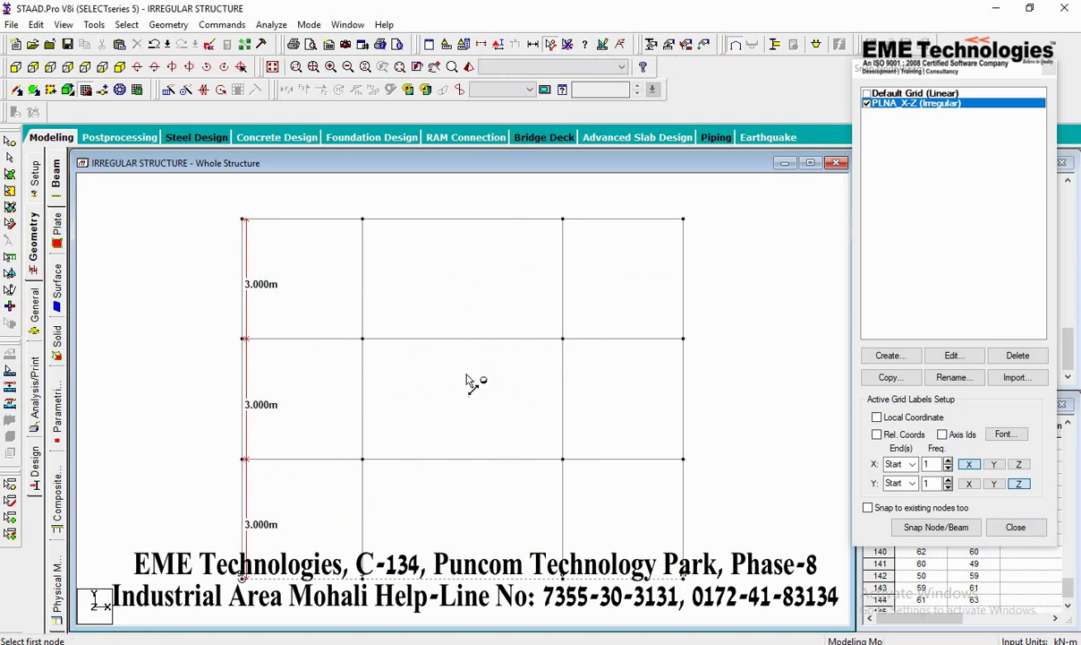
Dimension the three bay widths along the first-floor beam line, and clear all displayed dimensions
{"action": "left_click", "coordinate": [244, 461]}
{"action": "left_click", "coordinate": [363, 461]}
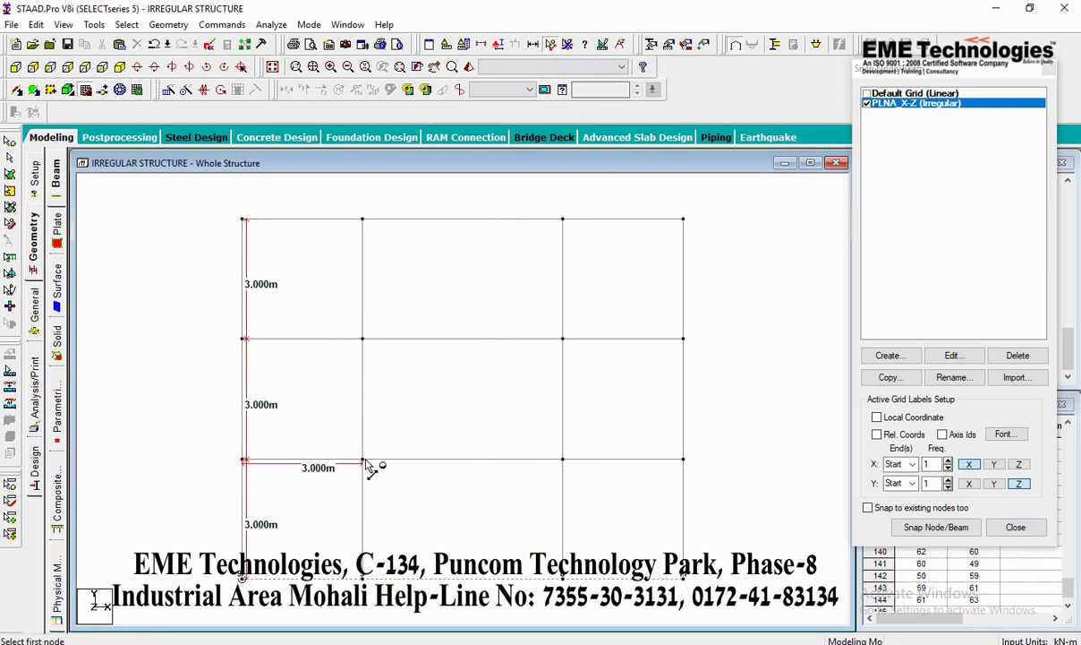
{"action": "left_click", "coordinate": [563, 461]}
{"action": "left_click", "coordinate": [564, 462]}
{"action": "left_click", "coordinate": [685, 462]}
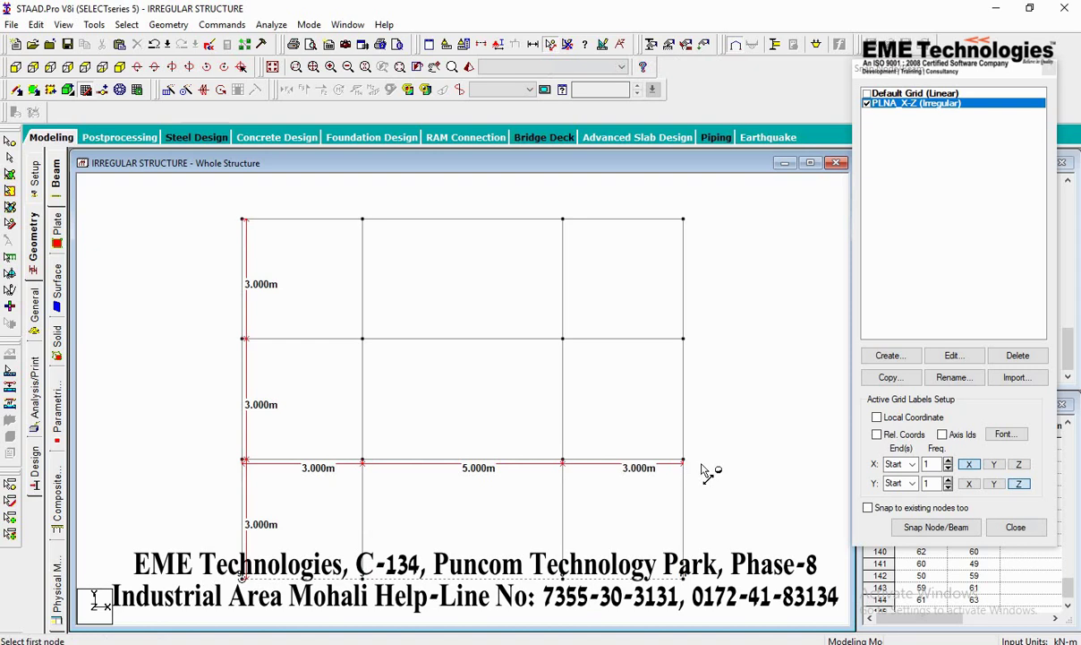
{"action": "left_click", "coordinate": [569, 46]}
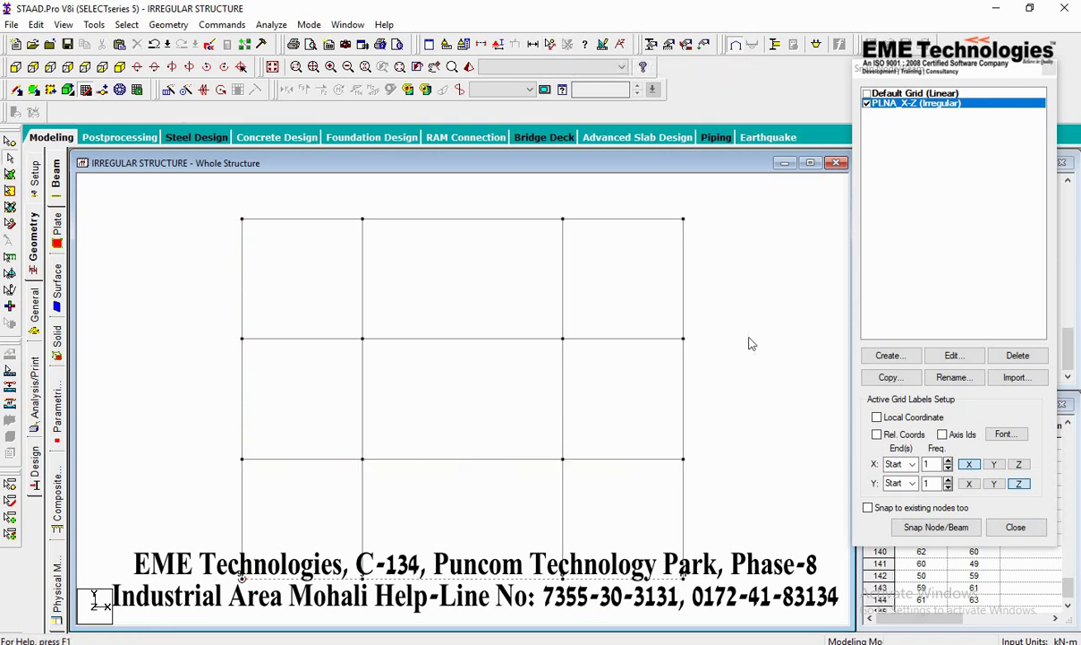
In the front elevation, delete the beams and columns of the two outer top-storey bays, including the orphaned nodes
{"action": "left_click", "coordinate": [120, 68]}
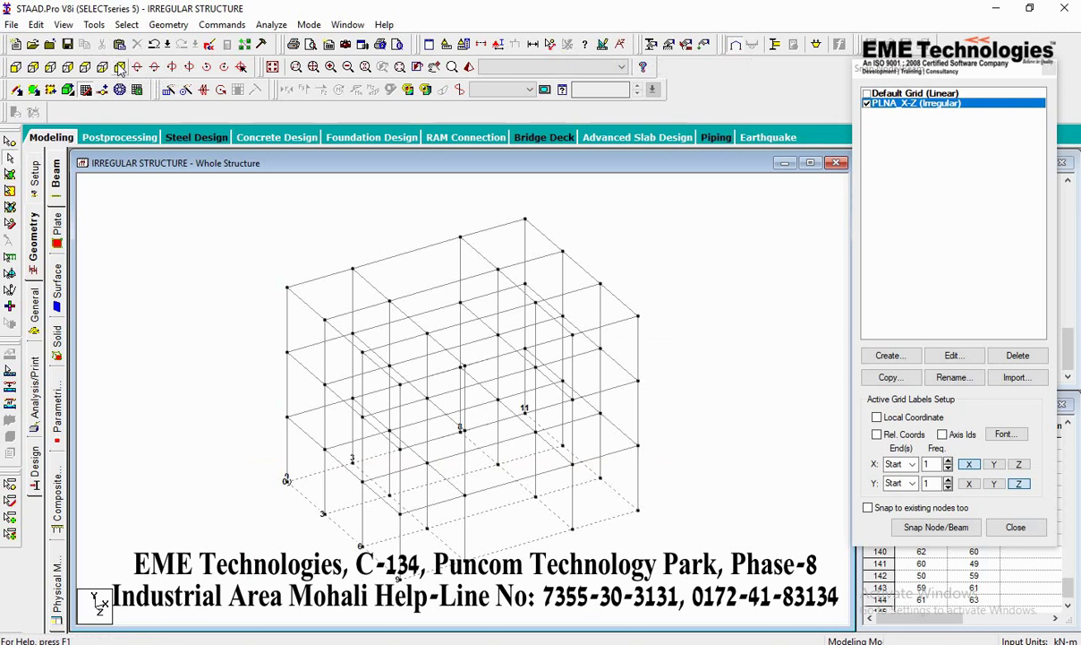
{"action": "left_click", "coordinate": [11, 68]}
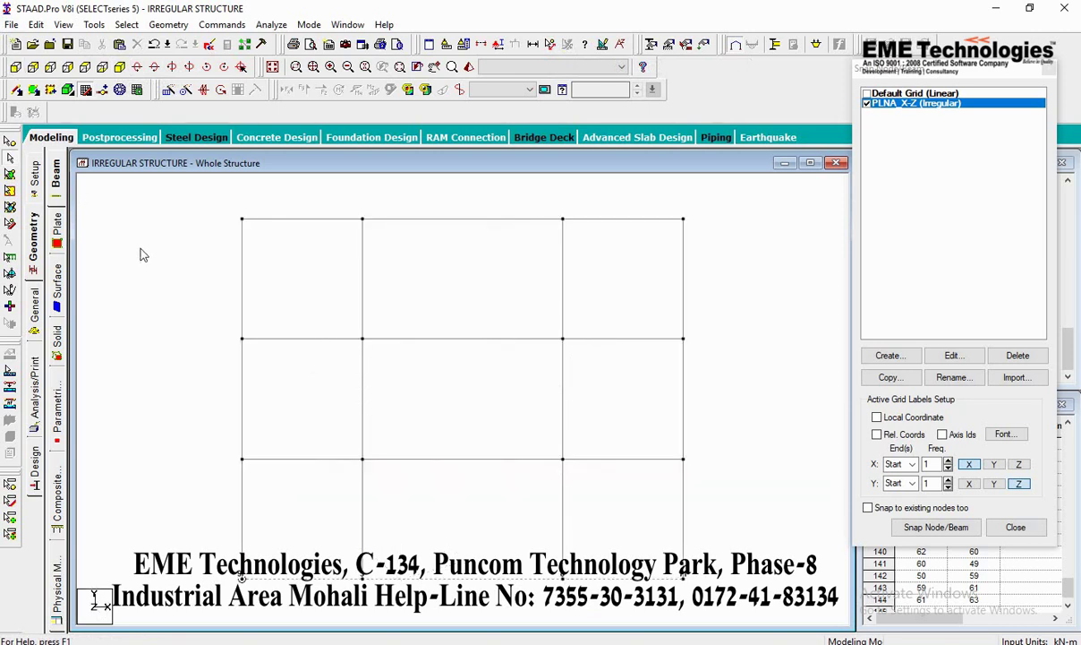
{"action": "left_click_drag", "start_coordinate": [168, 192], "coordinate": [350, 331]}
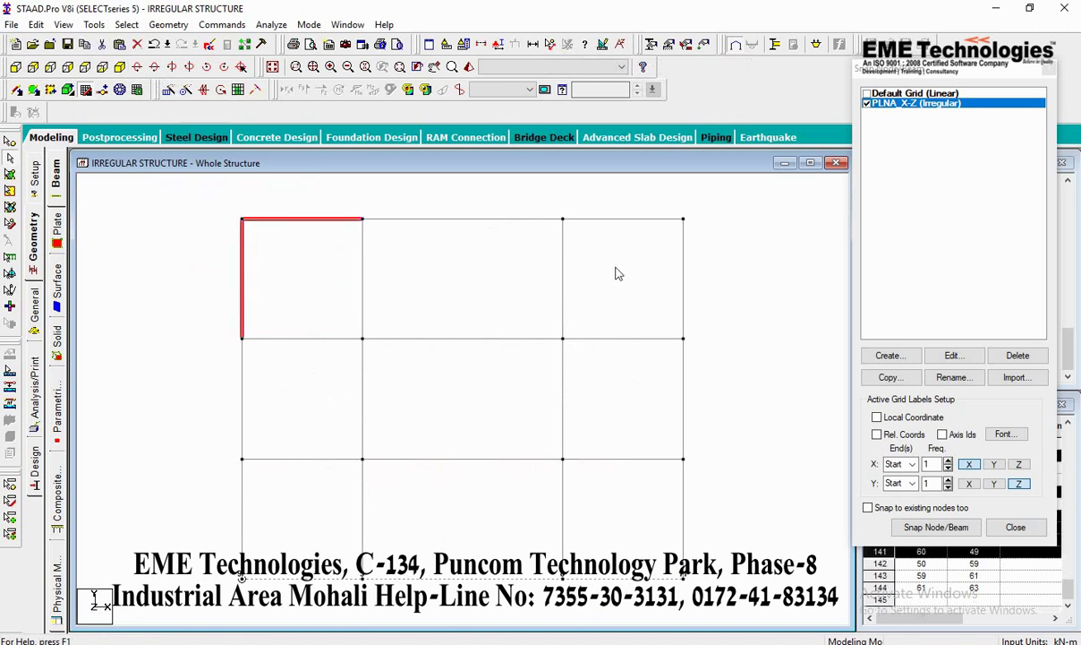
{"action": "left_click_drag", "start_coordinate": [718, 201], "coordinate": [582, 331]}
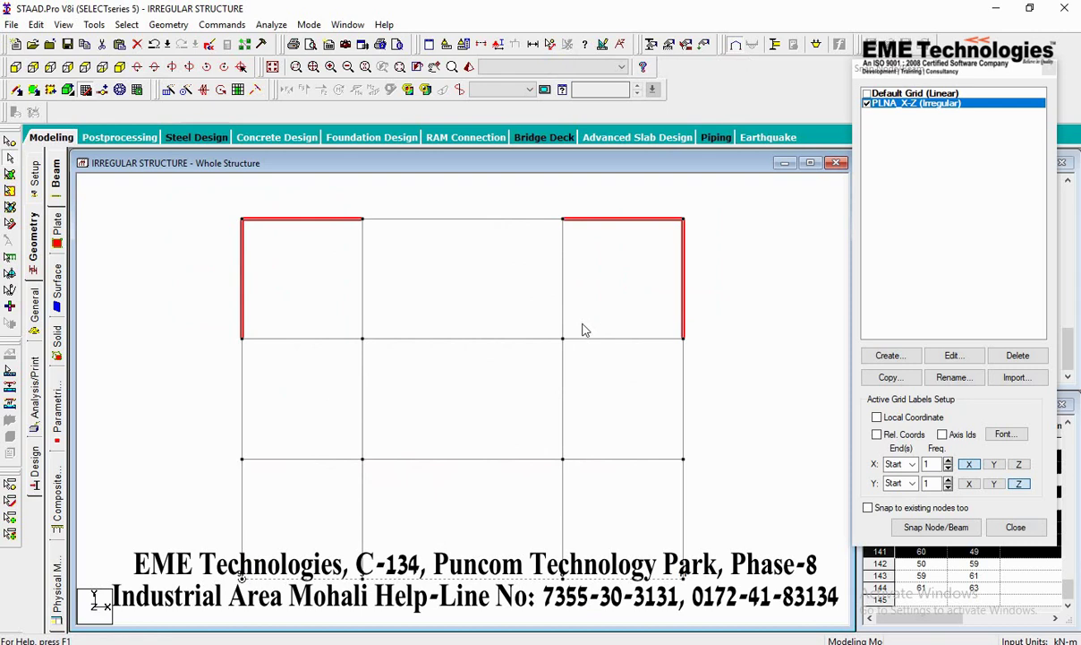
{"action": "right_click", "coordinate": [635, 226]}
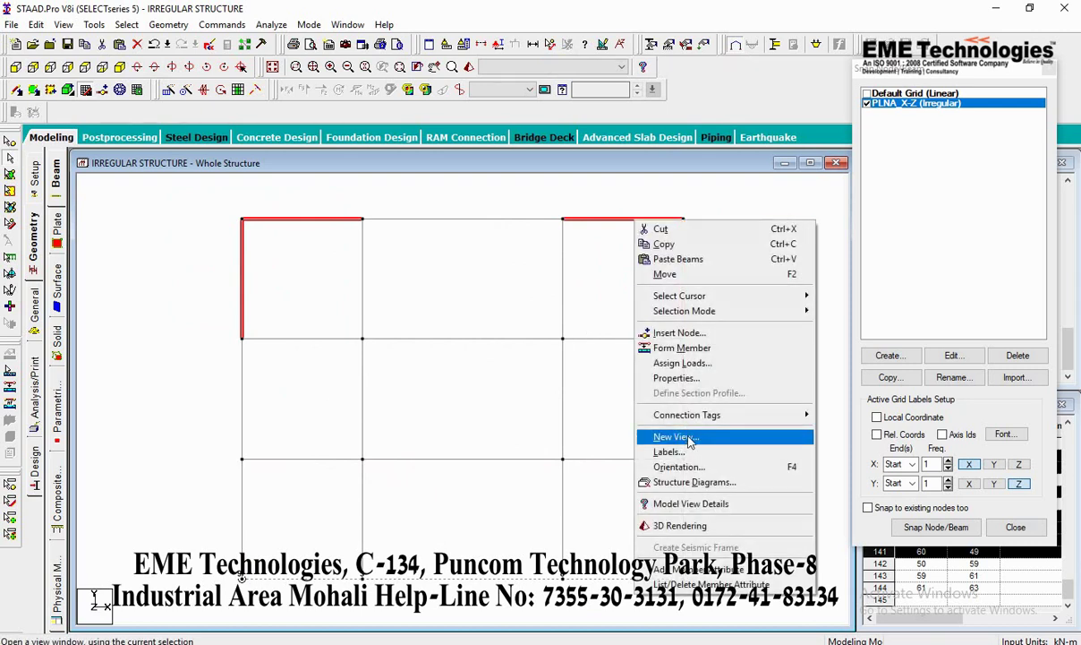
{"action": "left_click", "coordinate": [661, 230]}
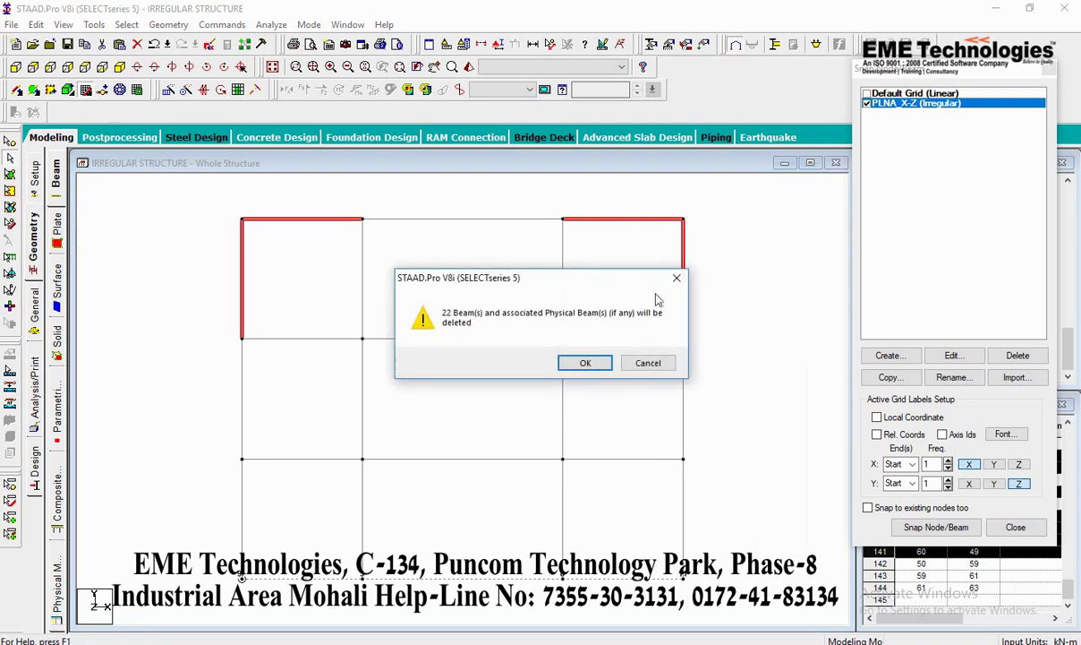
{"action": "left_click", "coordinate": [584, 363]}
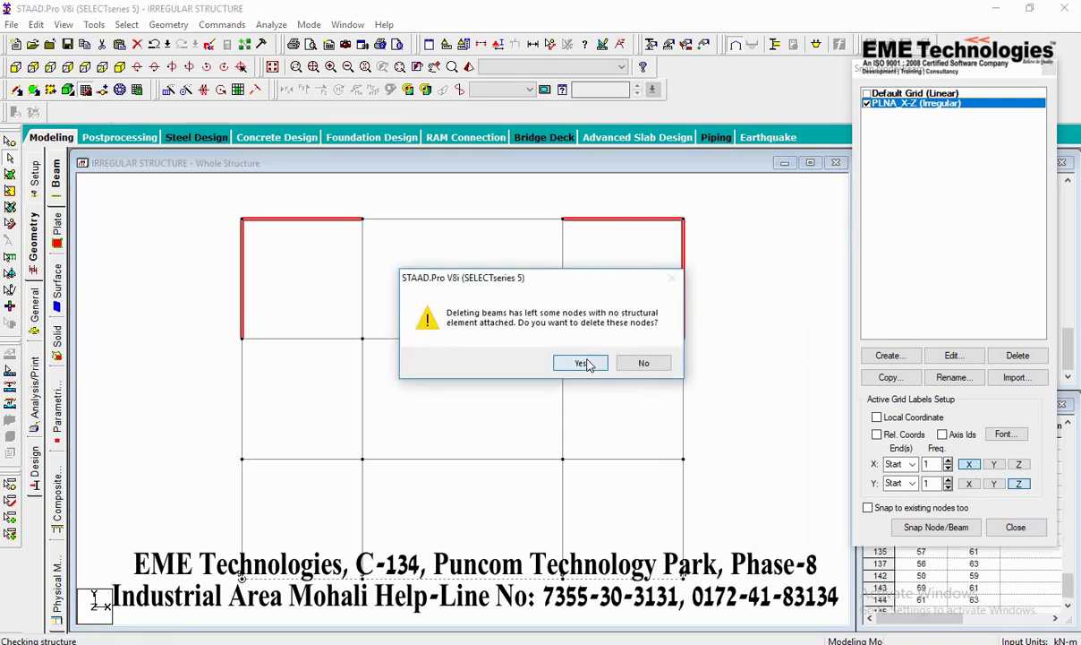
{"action": "left_click", "coordinate": [582, 363]}
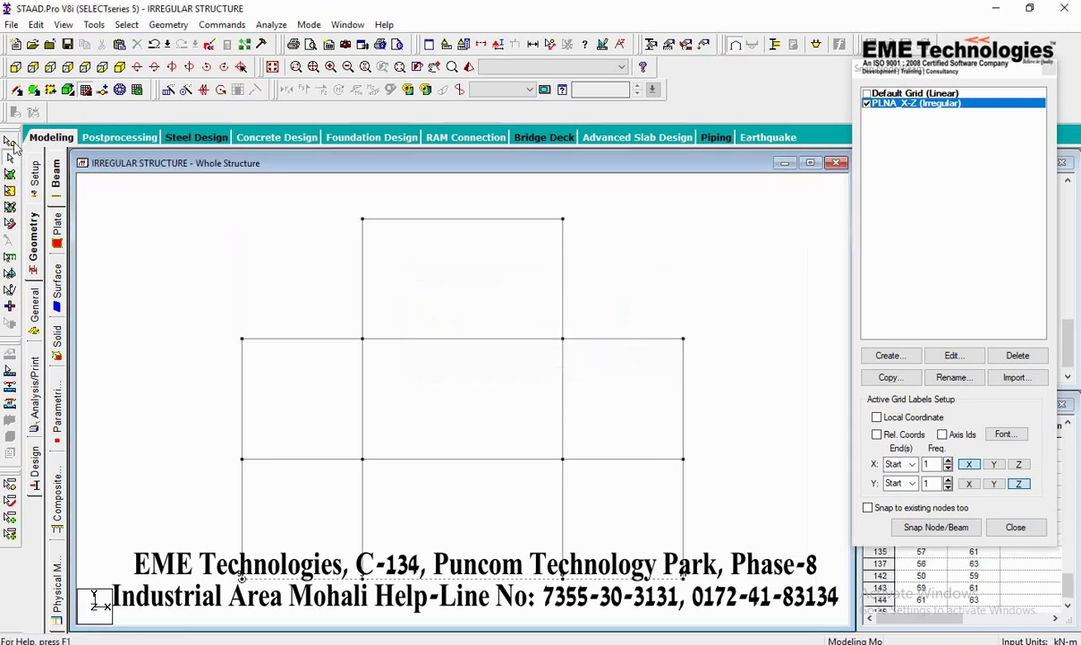
{"action": "left_click", "coordinate": [120, 67]}
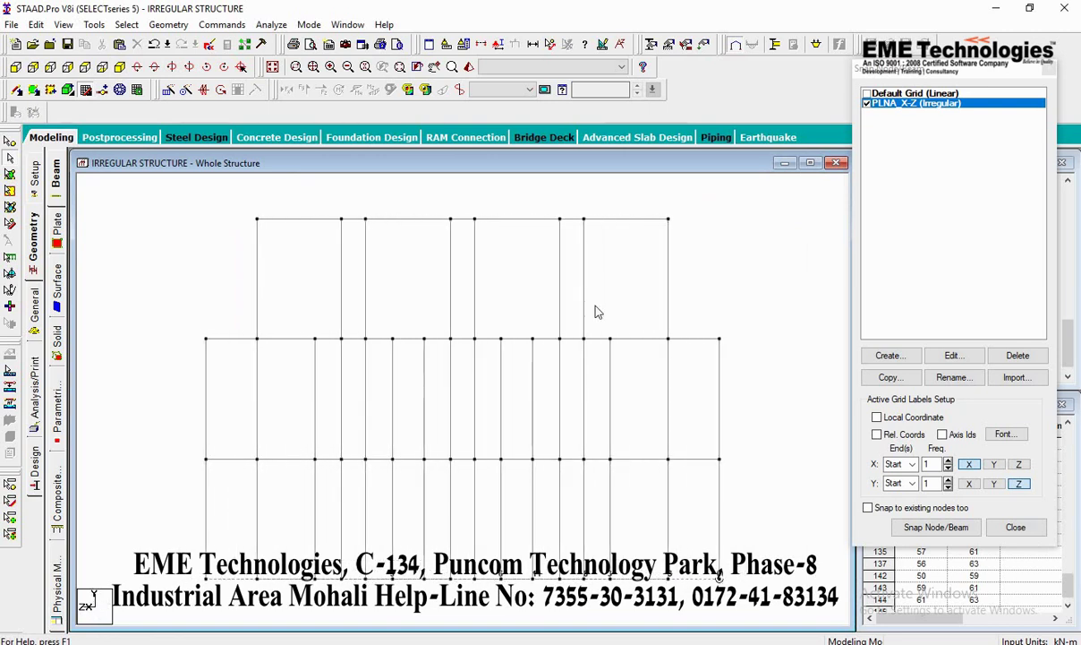
{"action": "left_click", "coordinate": [116, 66]}
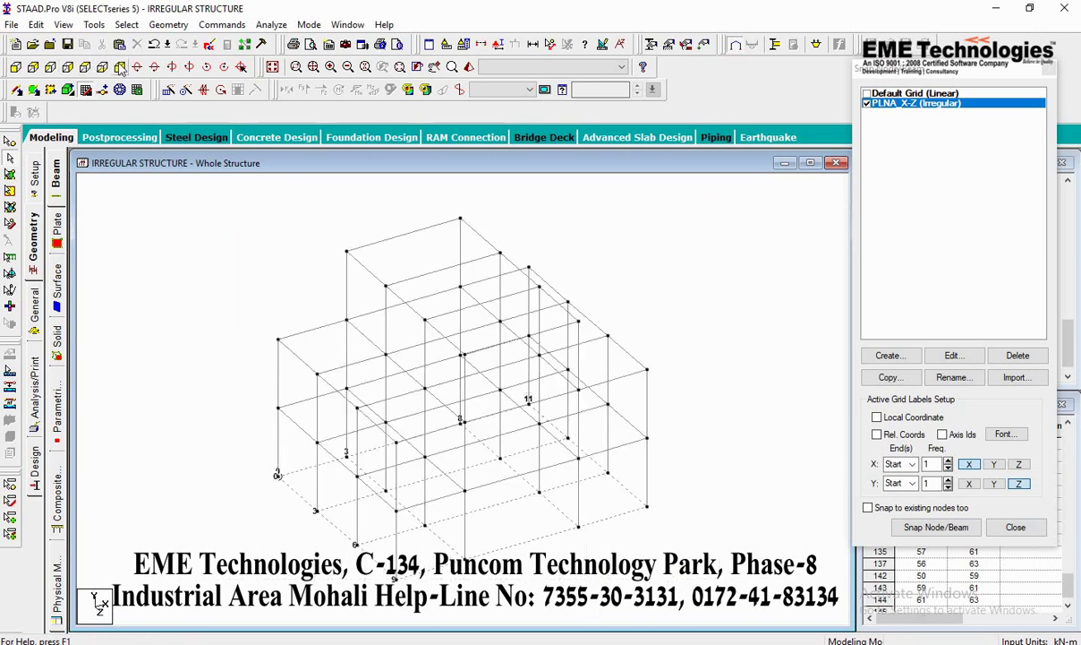
{"action": "left_click", "coordinate": [15, 68]}
{"action": "left_click", "coordinate": [32, 68]}
{"action": "left_click", "coordinate": [50, 68]}
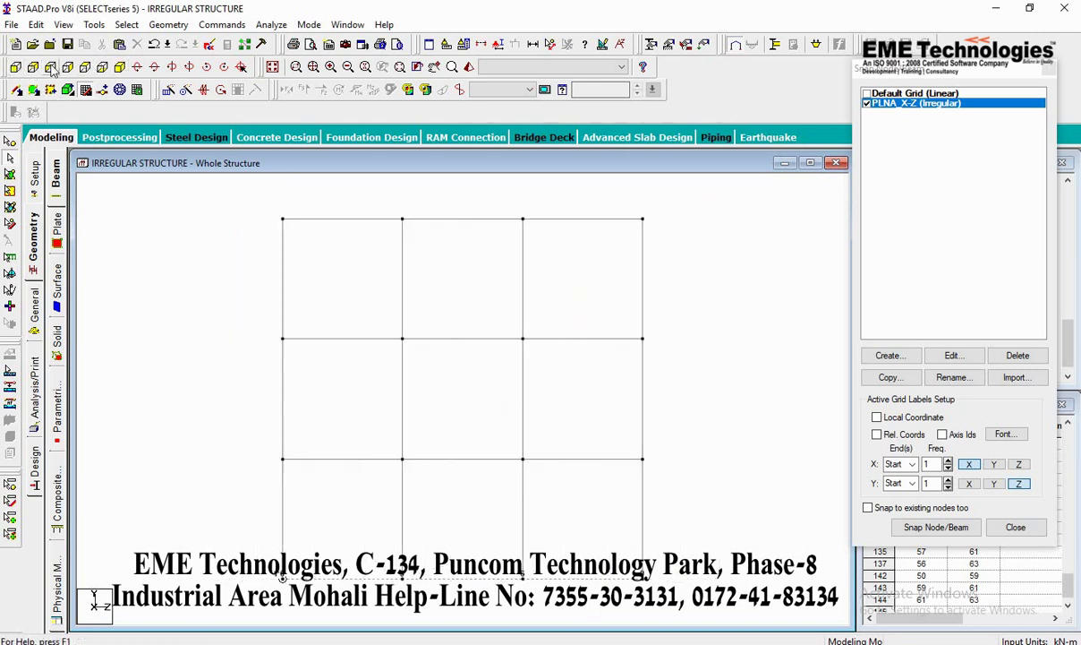
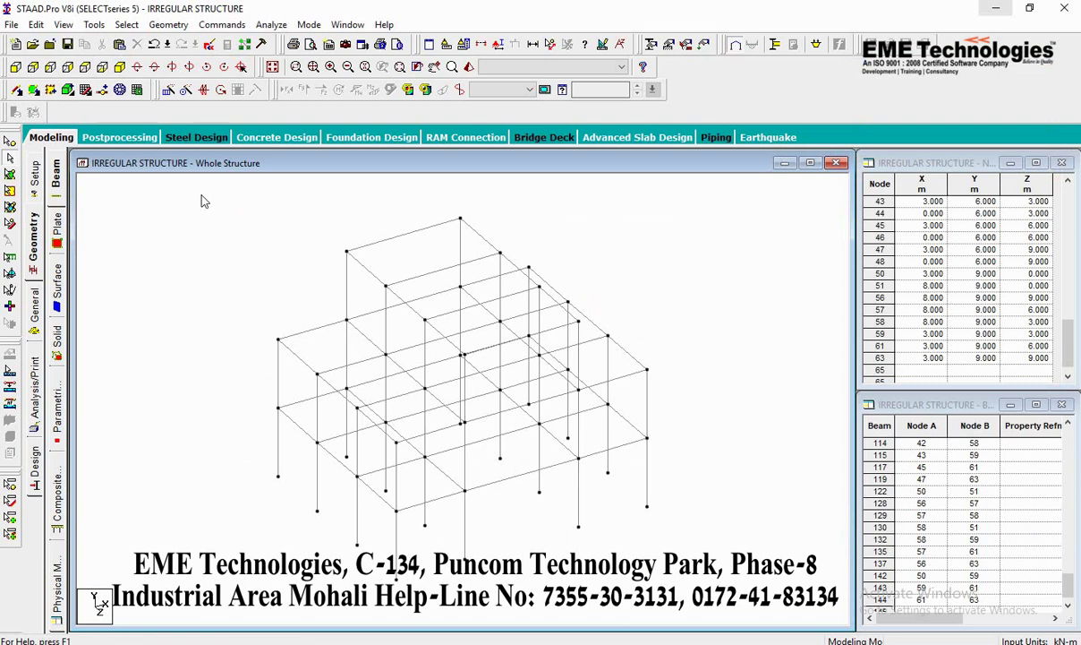
Create a fixed support definition for the structure
{"action": "left_click", "coordinate": [36, 312]}
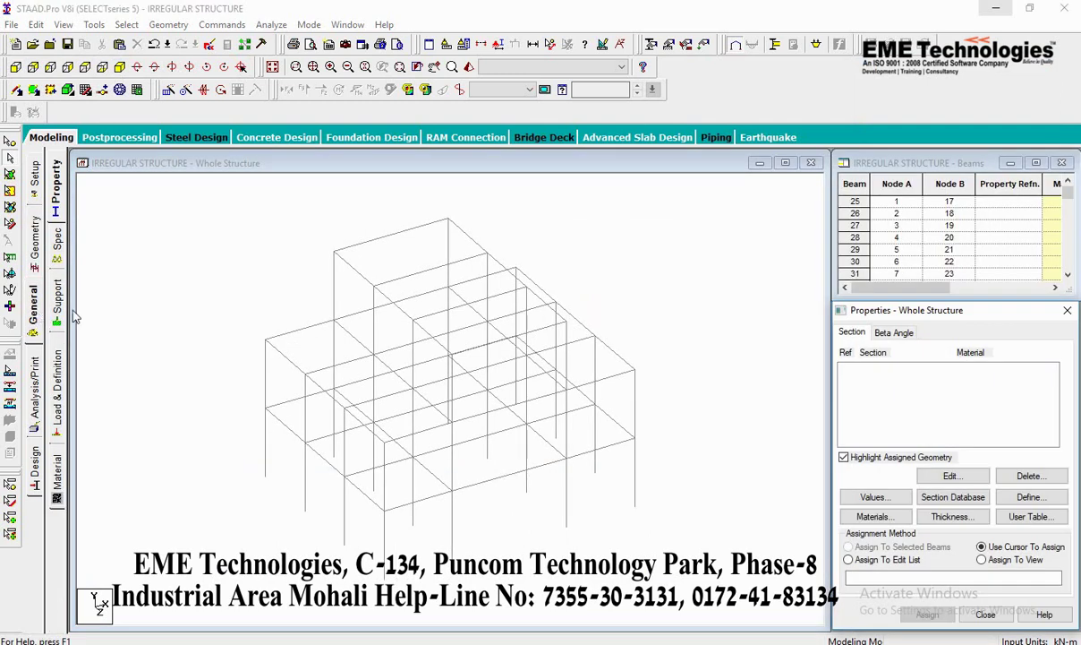
{"action": "left_click_drag", "start_coordinate": [903, 310], "coordinate": [959, 294]}
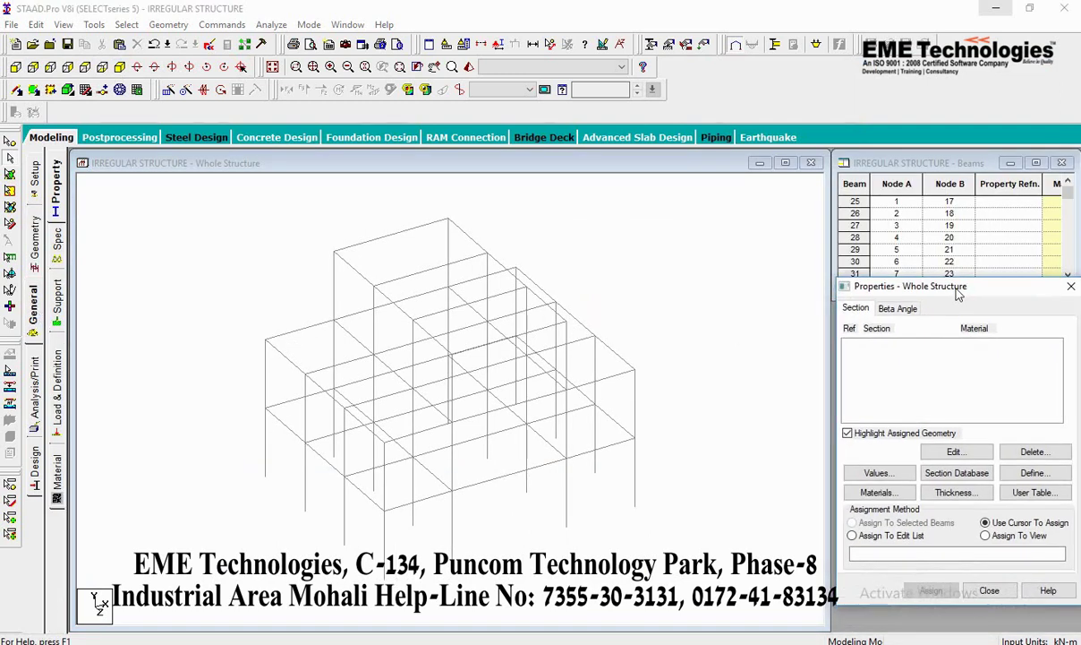
{"action": "left_click", "coordinate": [58, 308]}
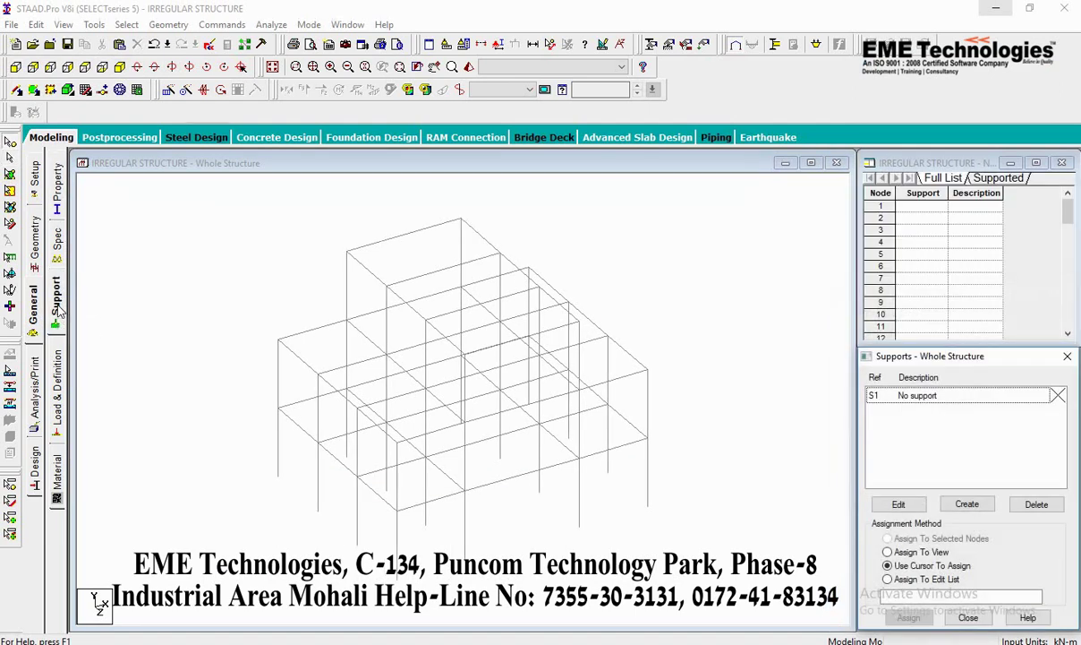
{"action": "left_click_drag", "start_coordinate": [980, 356], "coordinate": [982, 233]}
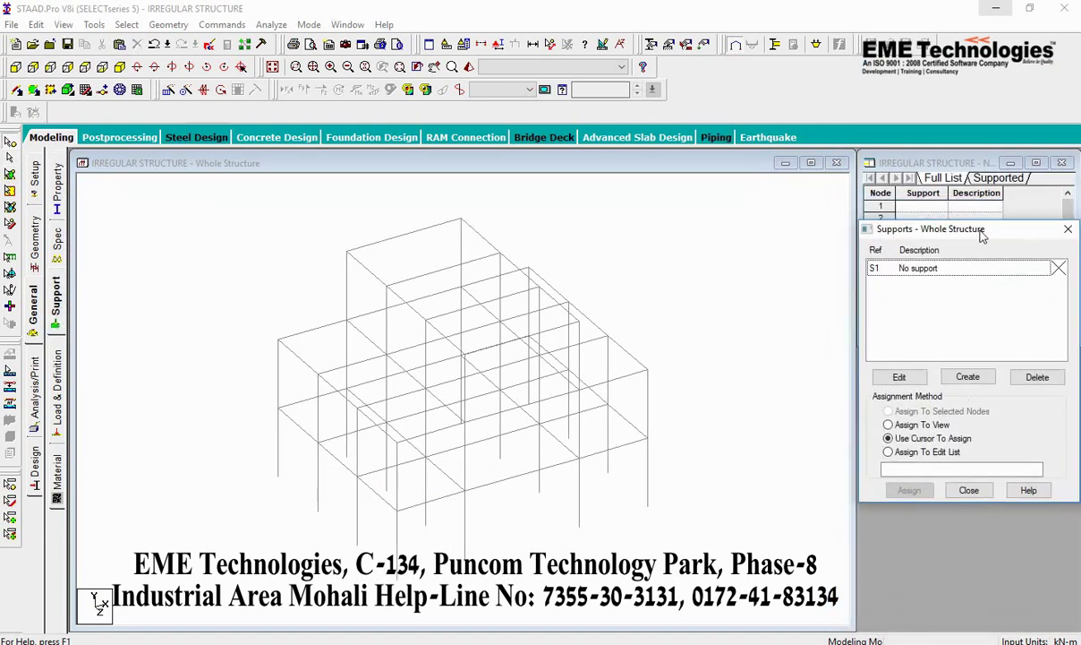
{"action": "left_click", "coordinate": [969, 377]}
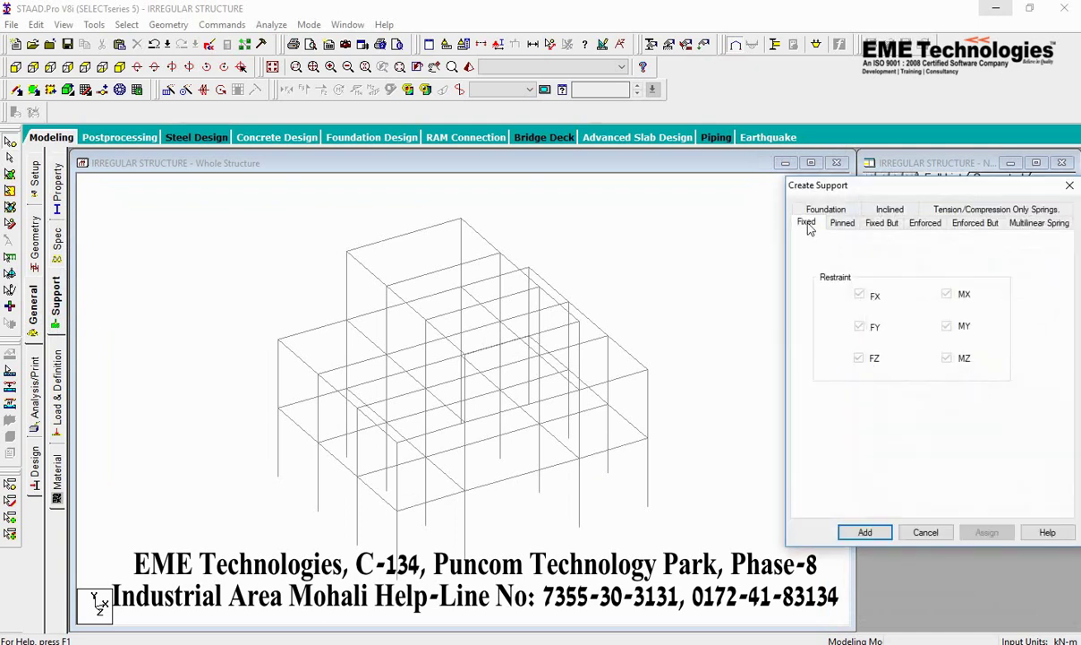
{"action": "left_click", "coordinate": [863, 532]}
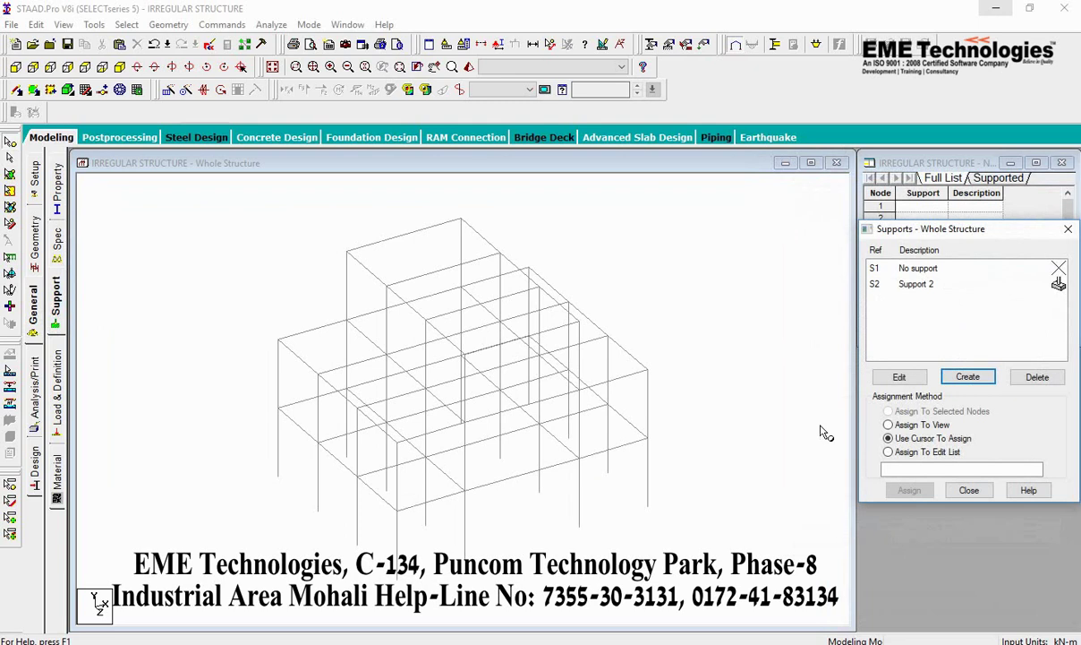
Assign the fixed support to all column base nodes, selecting them in the front elevation
{"action": "left_click", "coordinate": [930, 284]}
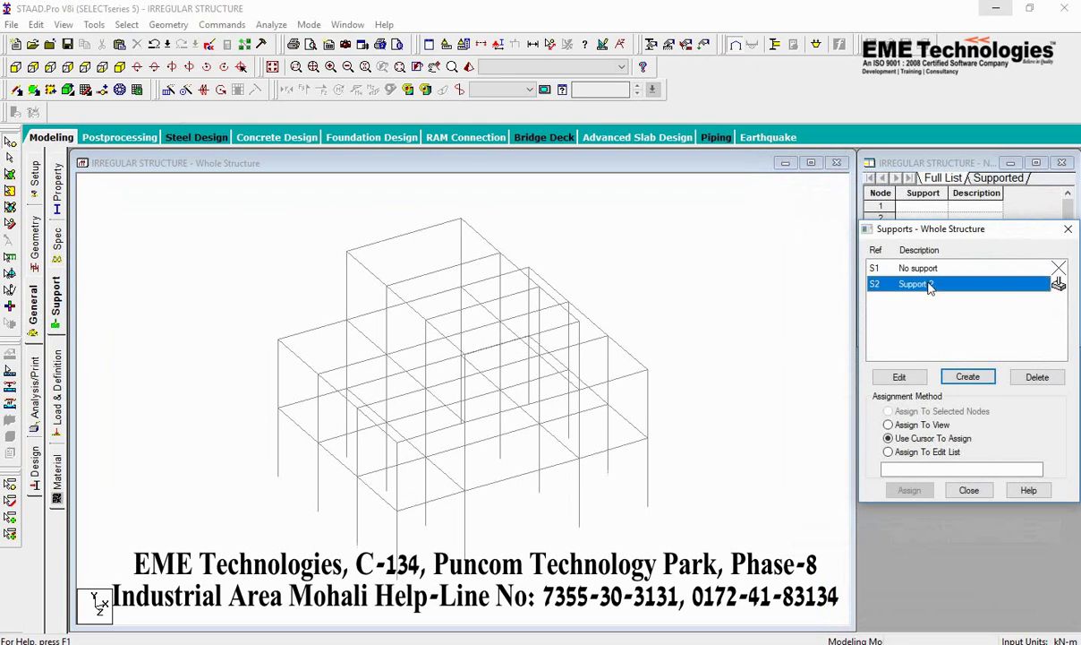
{"action": "left_click", "coordinate": [15, 68]}
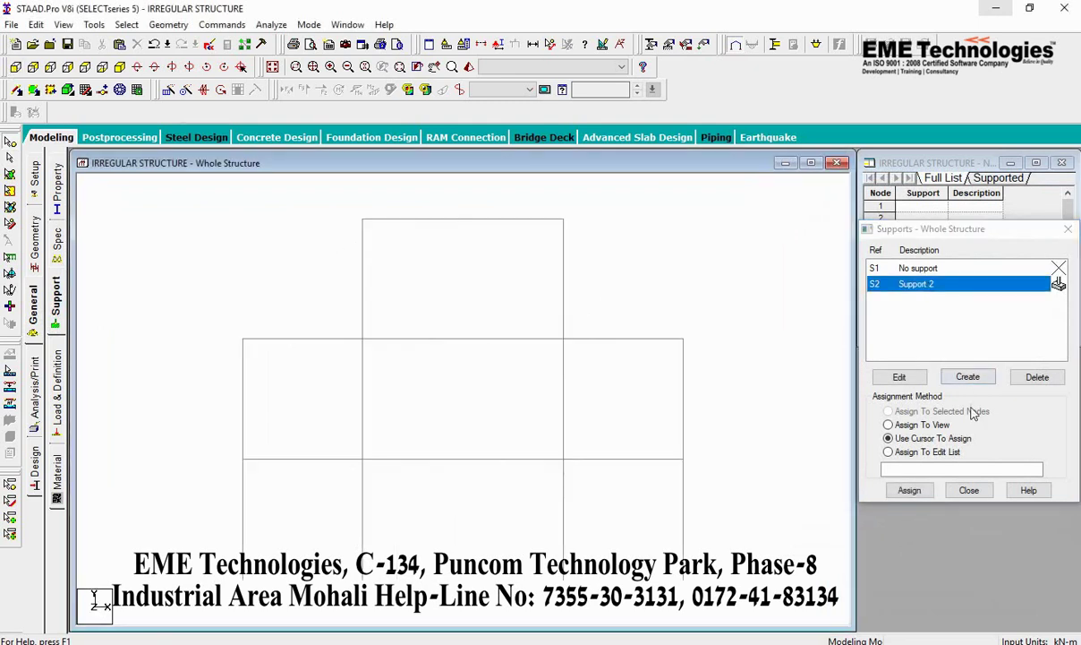
{"action": "left_click", "coordinate": [925, 283]}
{"action": "left_click_drag", "start_coordinate": [813, 487], "coordinate": [166, 612]}
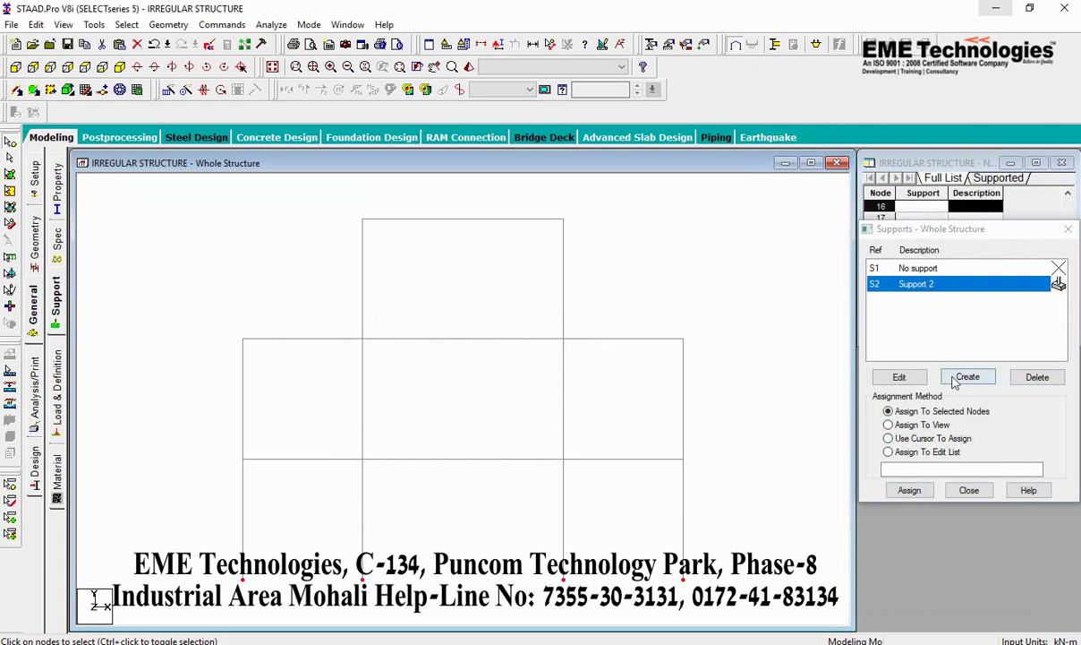
{"action": "left_click", "coordinate": [911, 491]}
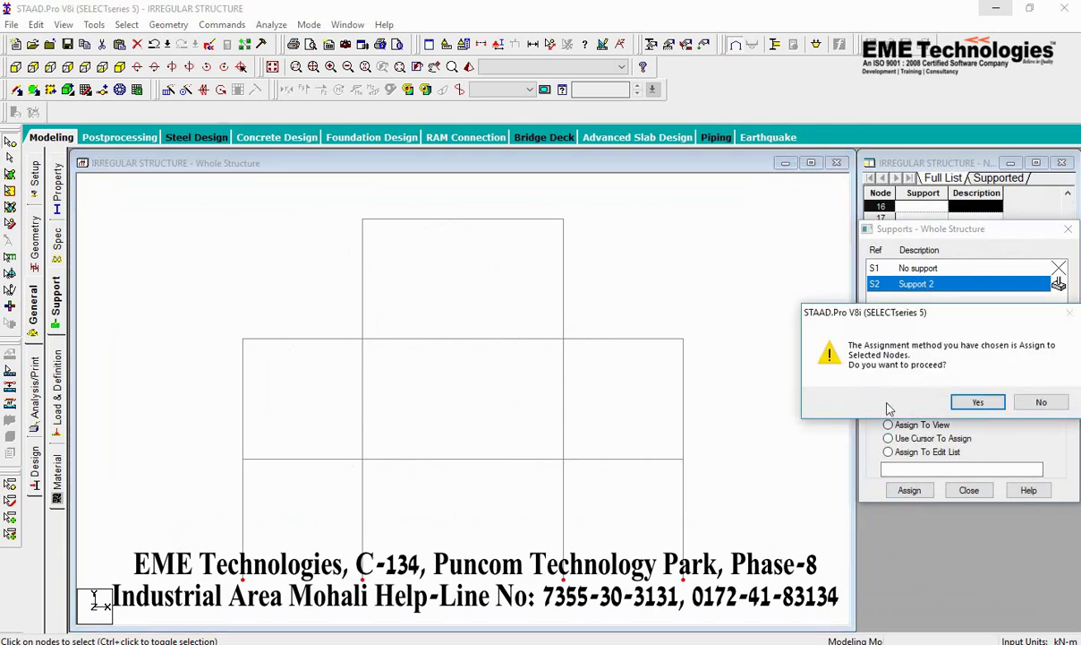
{"action": "left_click", "coordinate": [982, 402]}
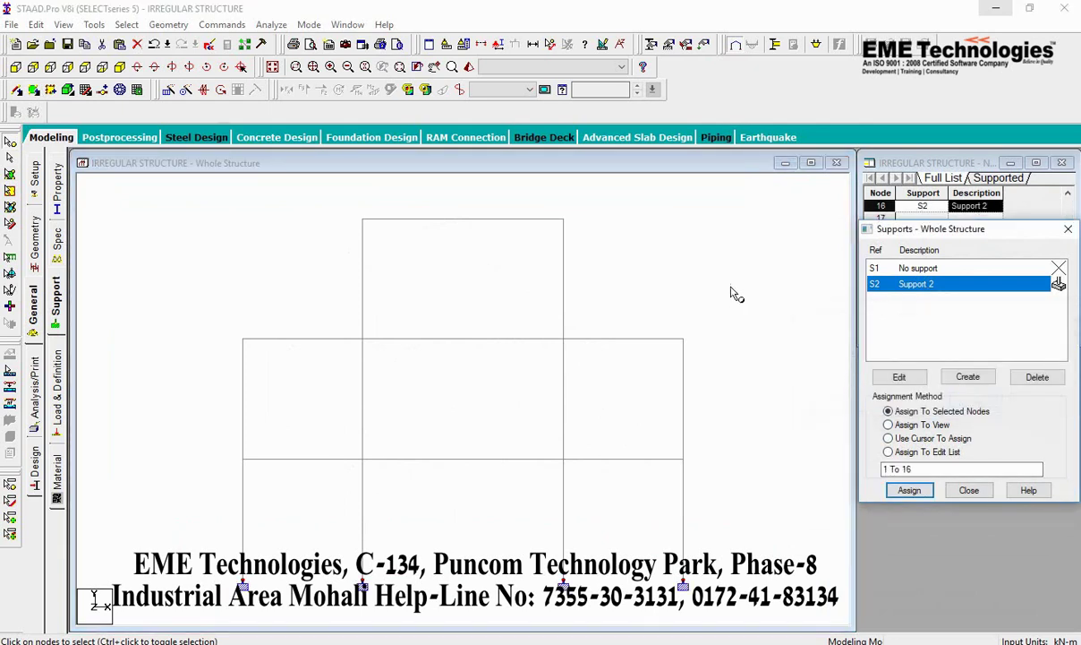
{"action": "left_click", "coordinate": [119, 66]}
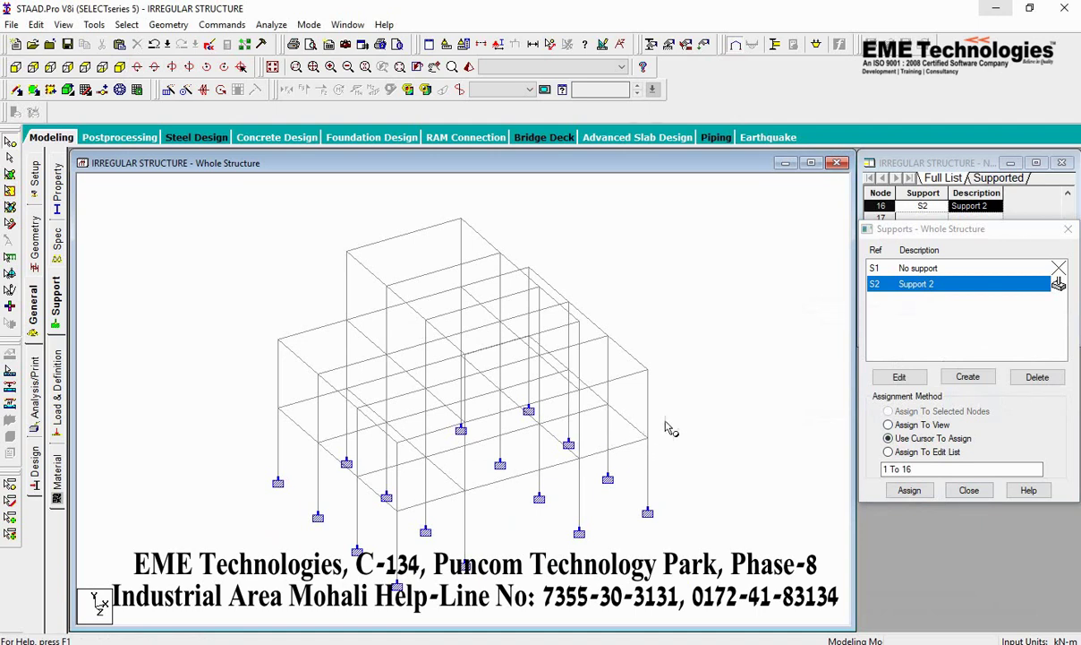
{"action": "left_click", "coordinate": [972, 492]}
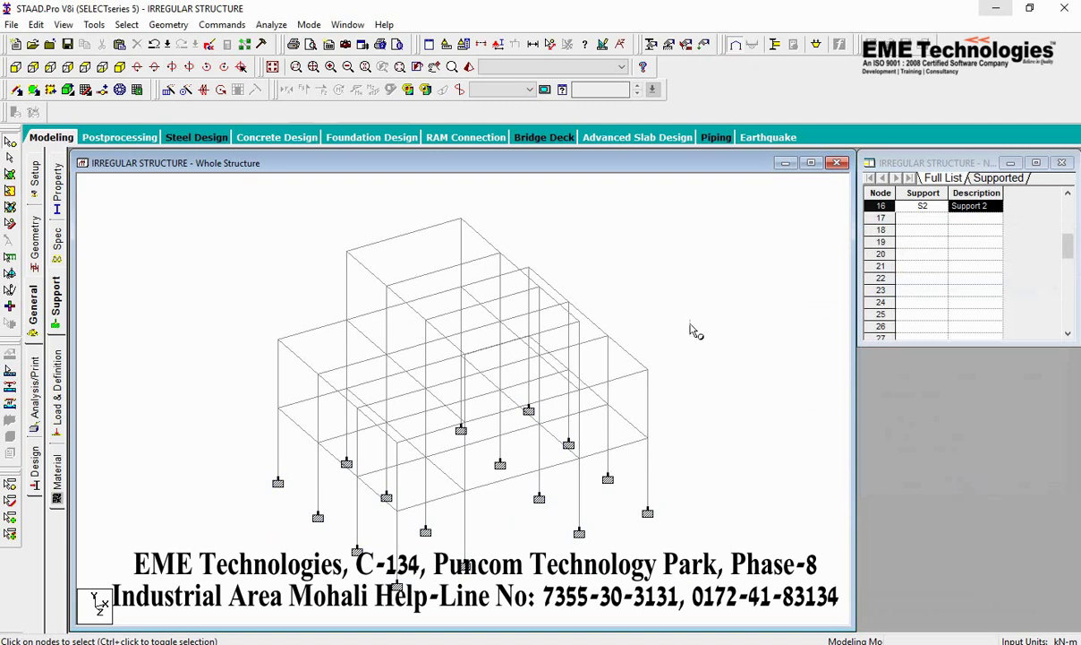
Define a rectangular concrete section with YD 0.3 m and ZD 0.3 m
{"action": "left_click", "coordinate": [56, 184]}
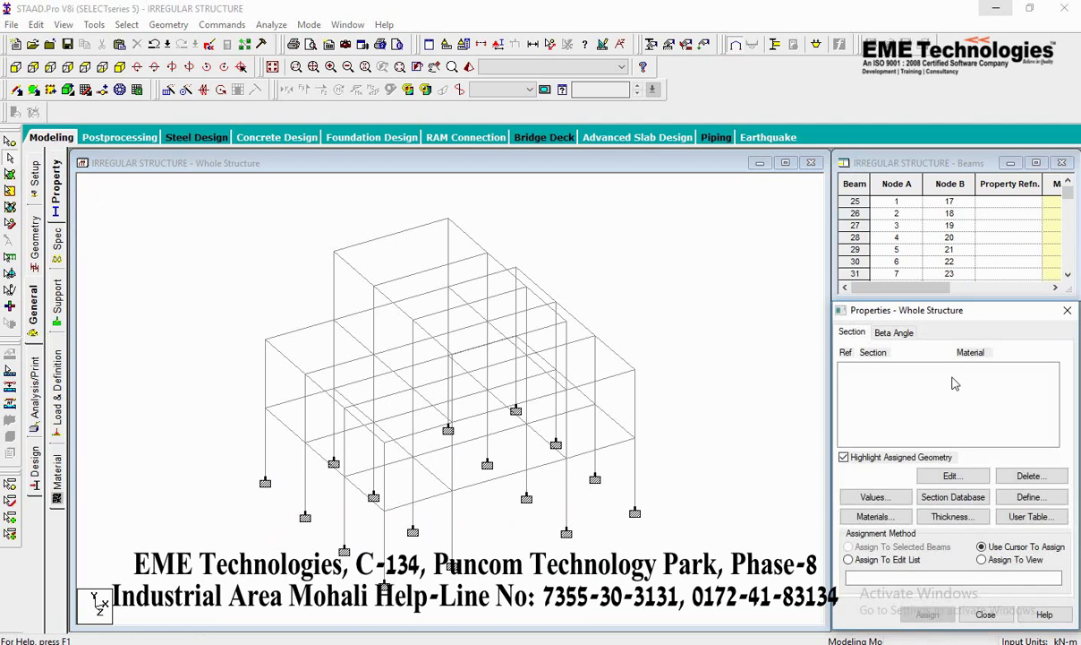
{"action": "mouse_move", "coordinate": [951, 312]}
{"action": "left_mouse_down"}
{"action": "mouse_move", "coordinate": [926, 284]}
{"action": "mouse_move", "coordinate": [946, 299]}
{"action": "left_mouse_up"}
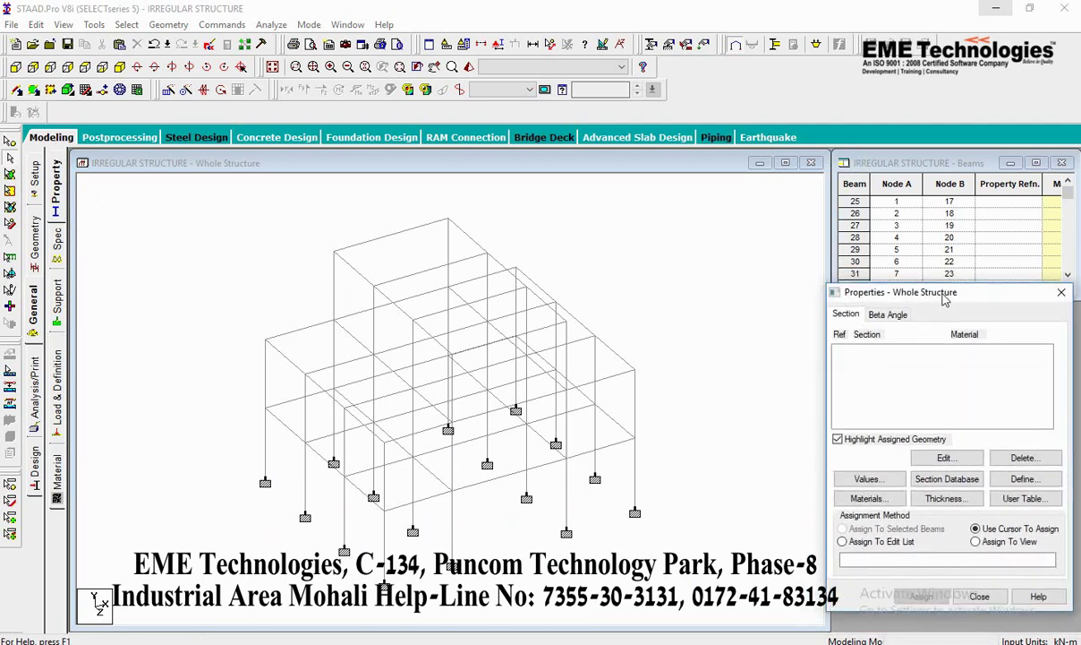
{"action": "left_click", "coordinate": [1037, 484]}
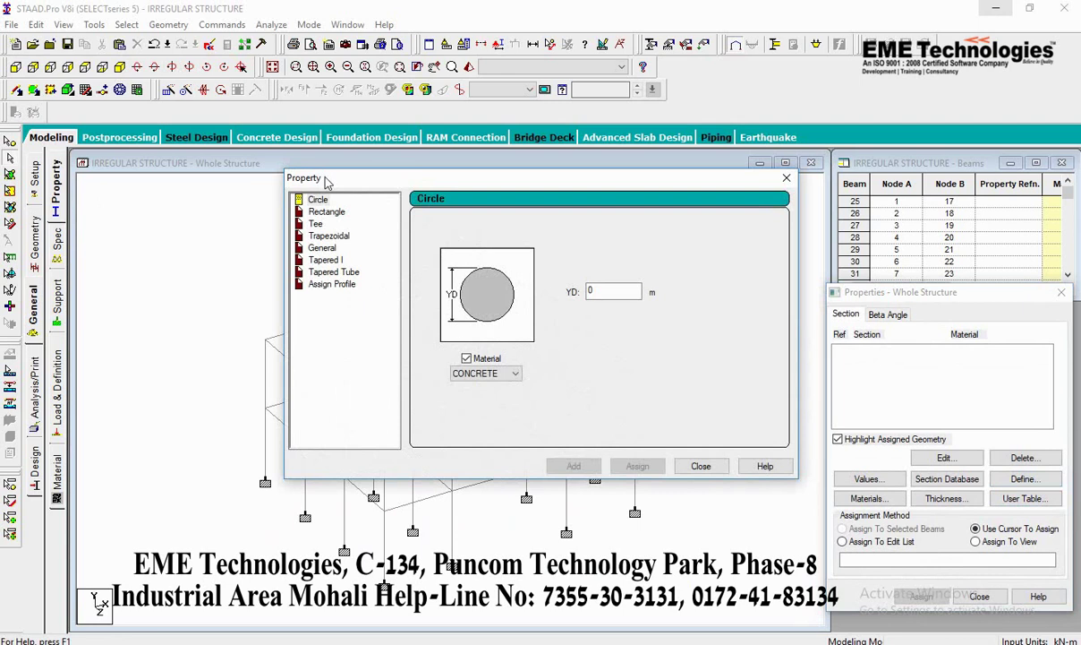
{"action": "left_click_drag", "start_coordinate": [328, 182], "coordinate": [270, 182]}
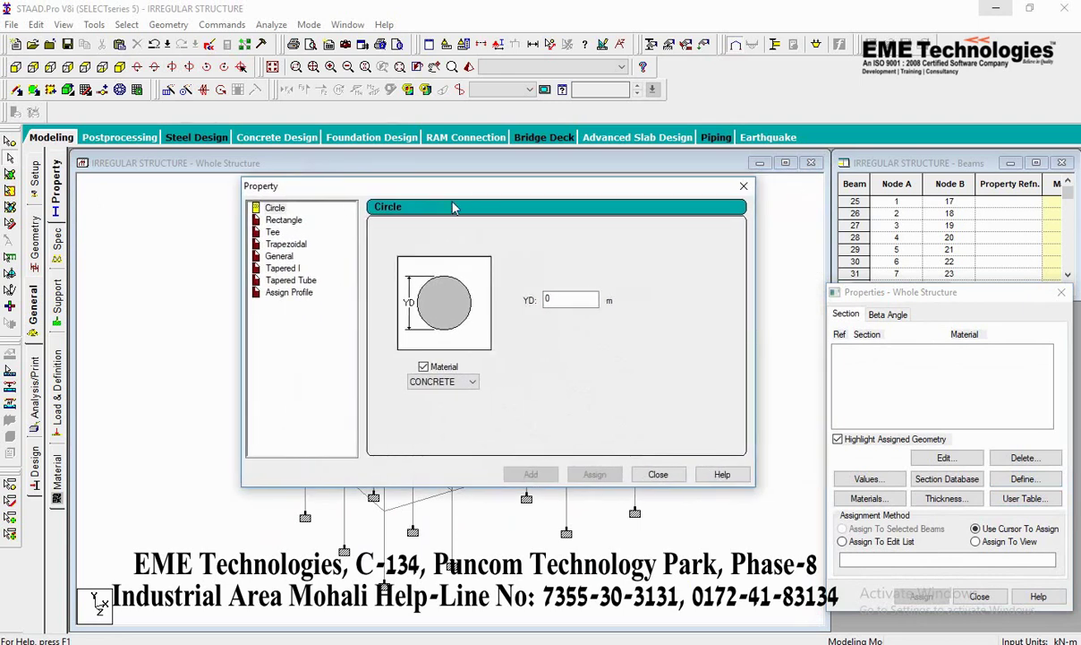
{"action": "left_click", "coordinate": [283, 220]}
{"action": "left_click", "coordinate": [565, 288]}
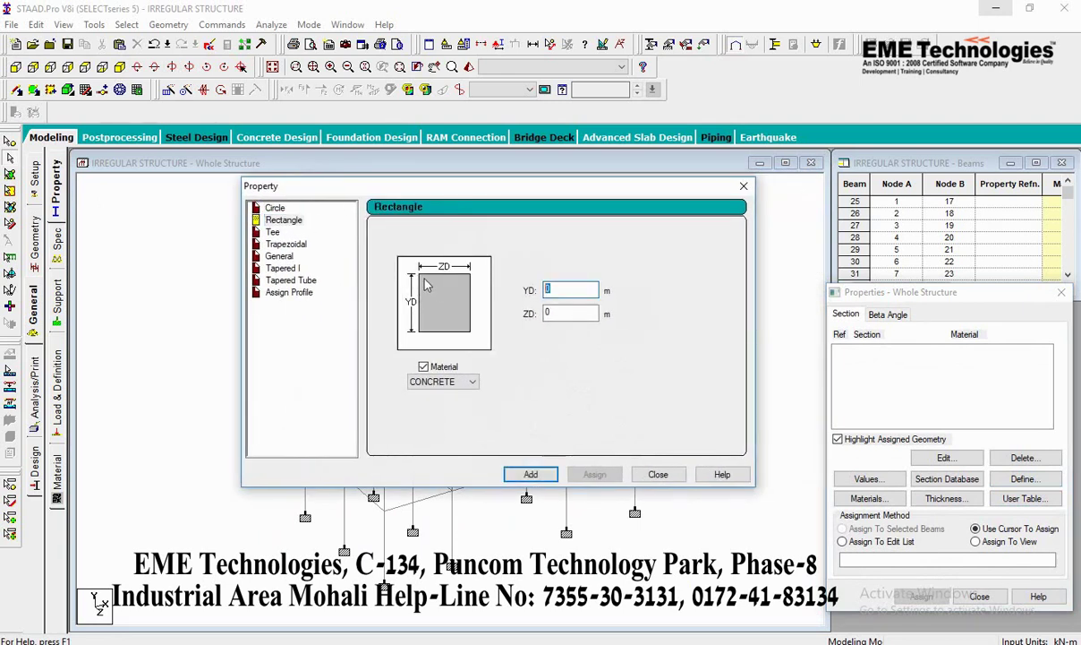
{"action": "type", "text": "."}
{"action": "type", "text": ".3"}
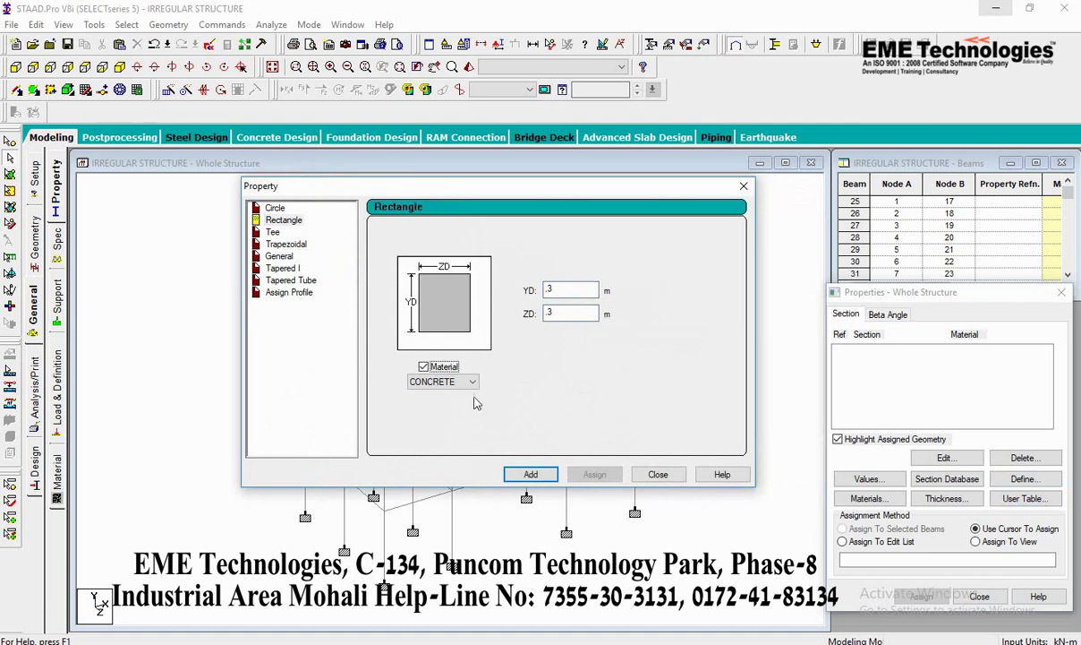
{"action": "left_click", "coordinate": [530, 474]}
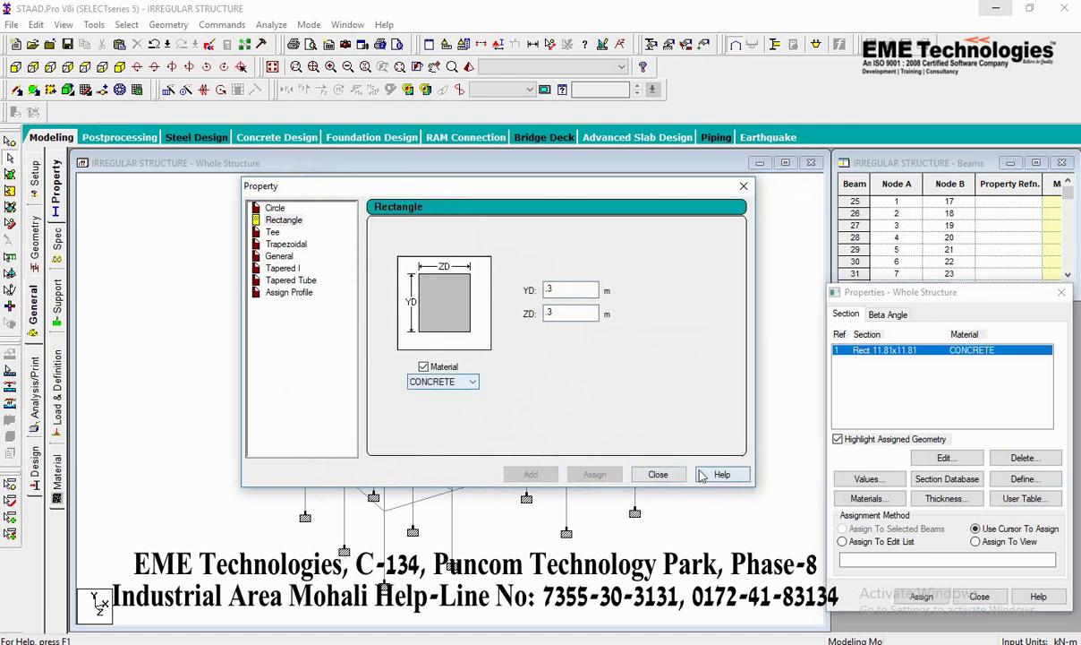
{"action": "left_click", "coordinate": [658, 474]}
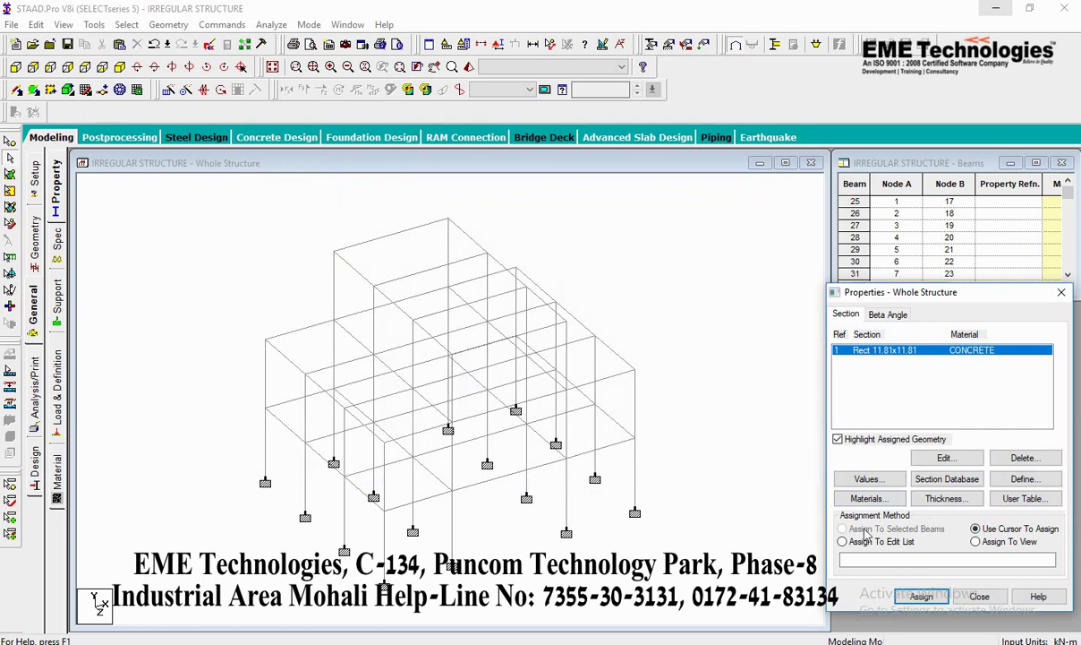
{"action": "left_click", "coordinate": [610, 315]}
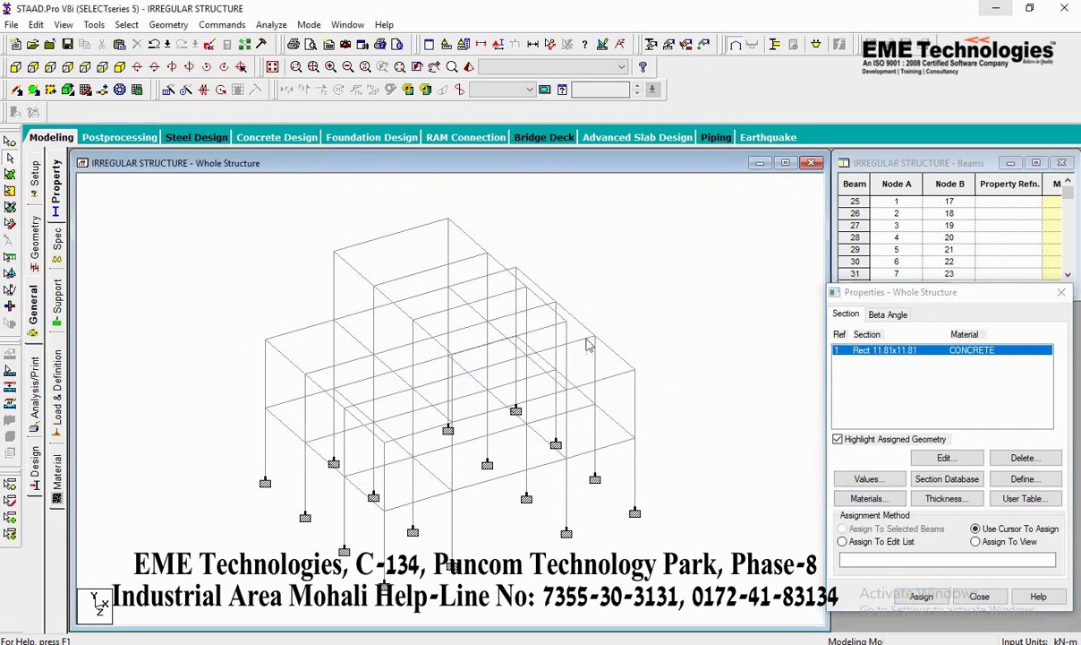
{"action": "left_click", "coordinate": [577, 344]}
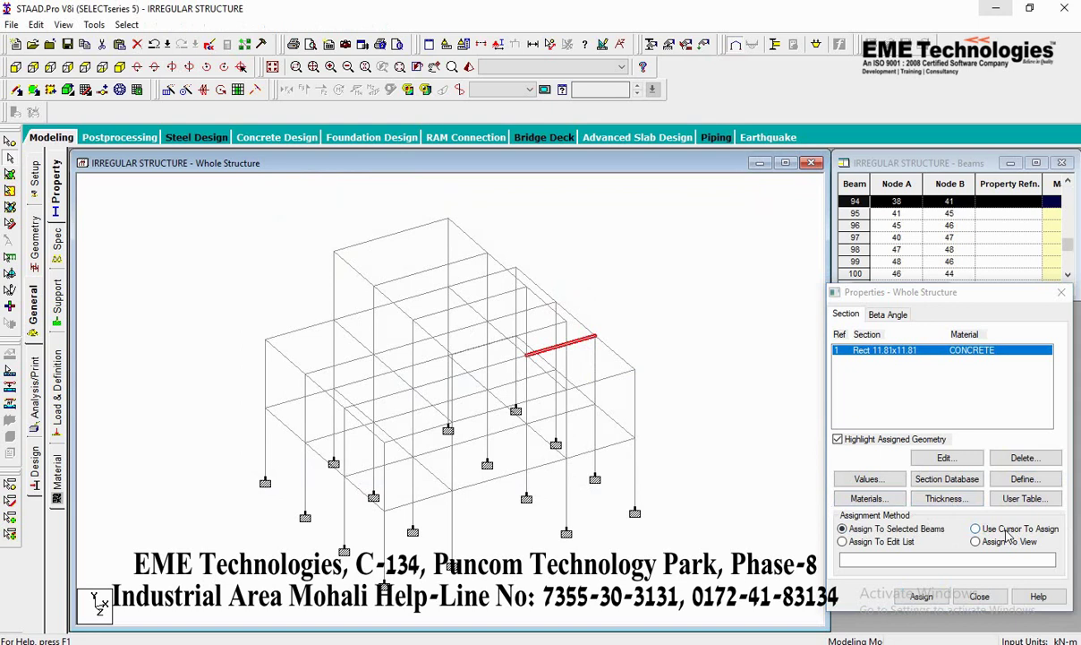
{"action": "left_click", "coordinate": [977, 528]}
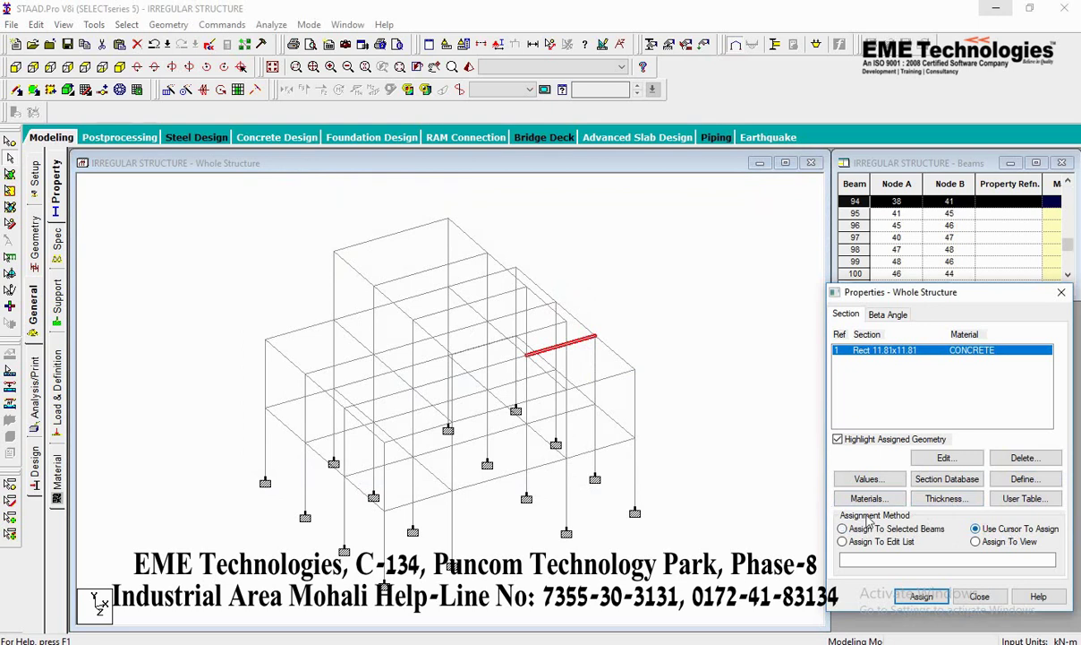
{"action": "left_click", "coordinate": [635, 407]}
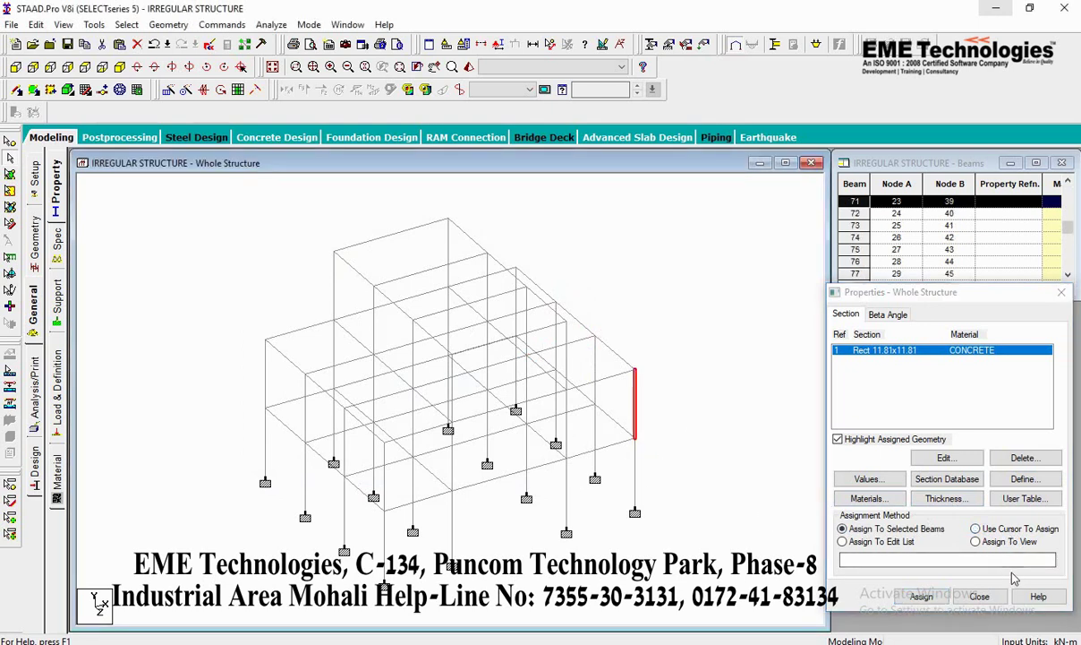
{"action": "left_click", "coordinate": [872, 543]}
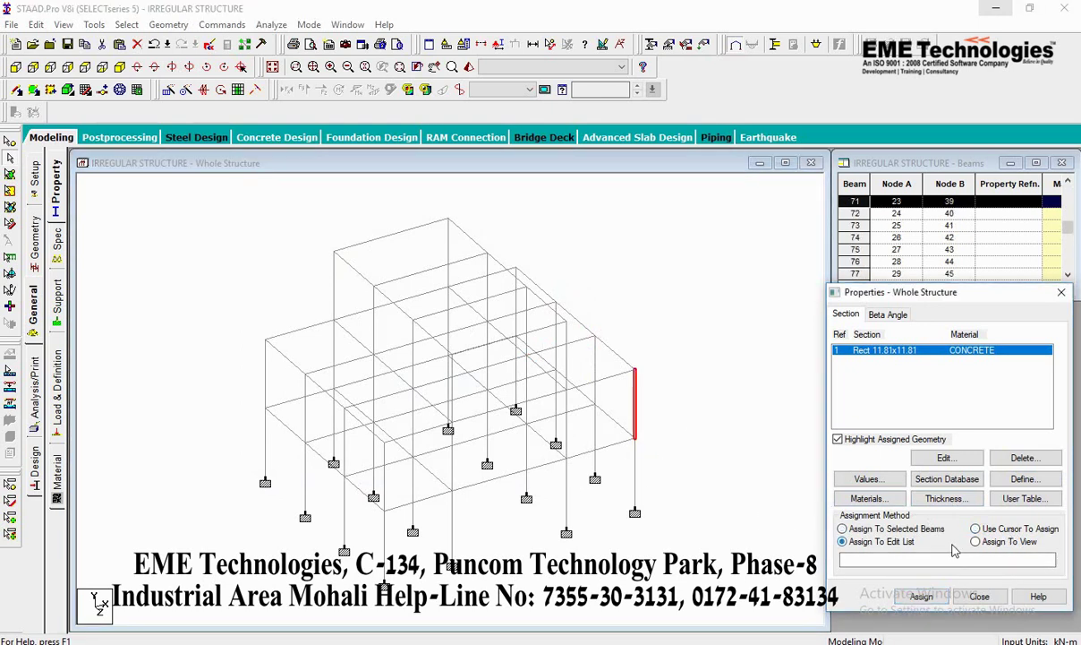
Assign the rectangular concrete section to every member of the structure with the Assign To View method
{"action": "left_click", "coordinate": [980, 541]}
{"action": "left_click", "coordinate": [923, 596]}
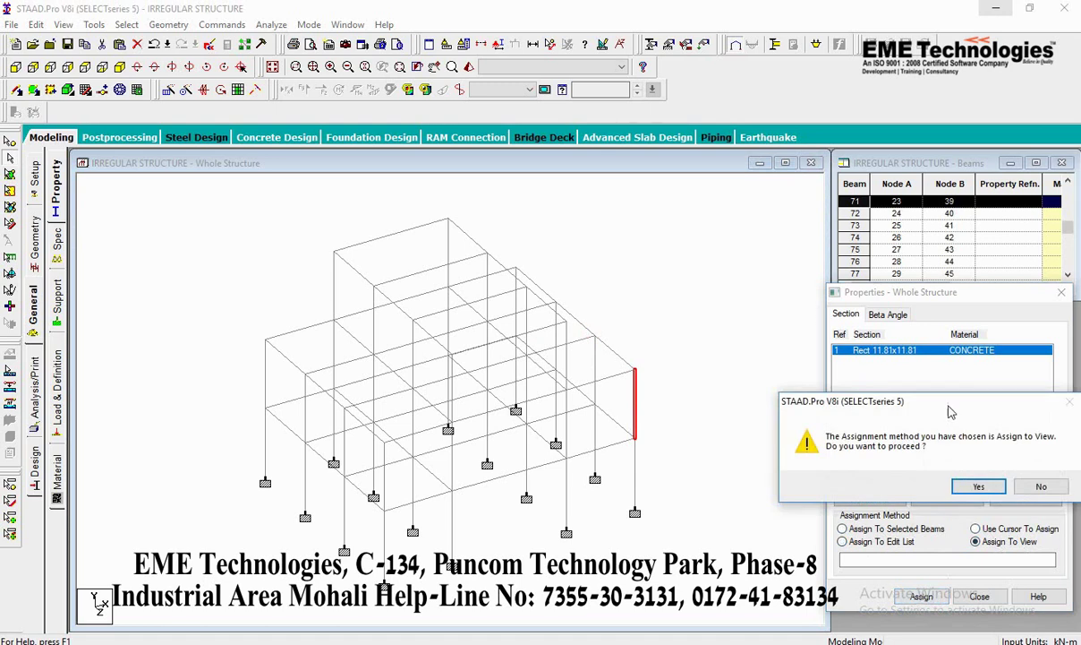
{"action": "left_click_drag", "start_coordinate": [896, 401], "coordinate": [913, 419]}
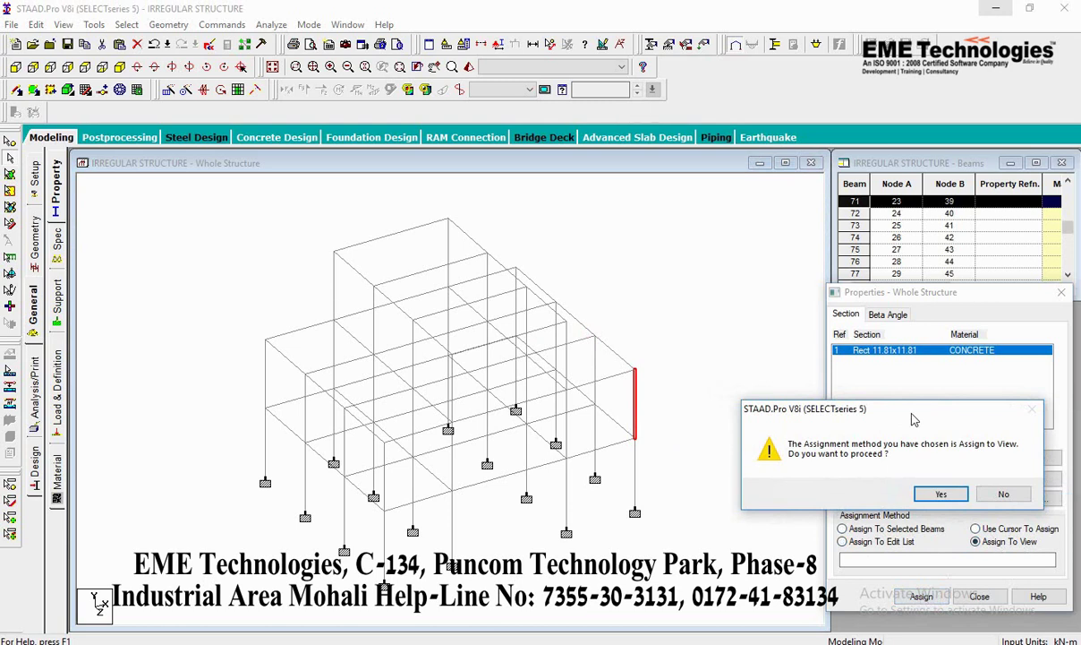
{"action": "left_click", "coordinate": [942, 495]}
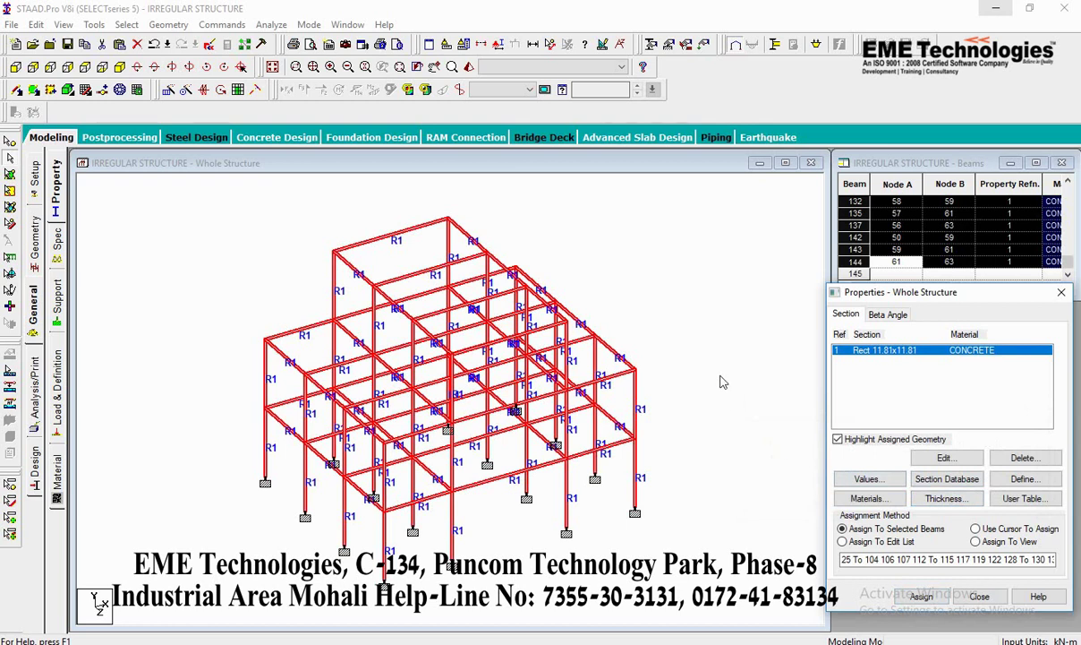
{"action": "left_click", "coordinate": [974, 529]}
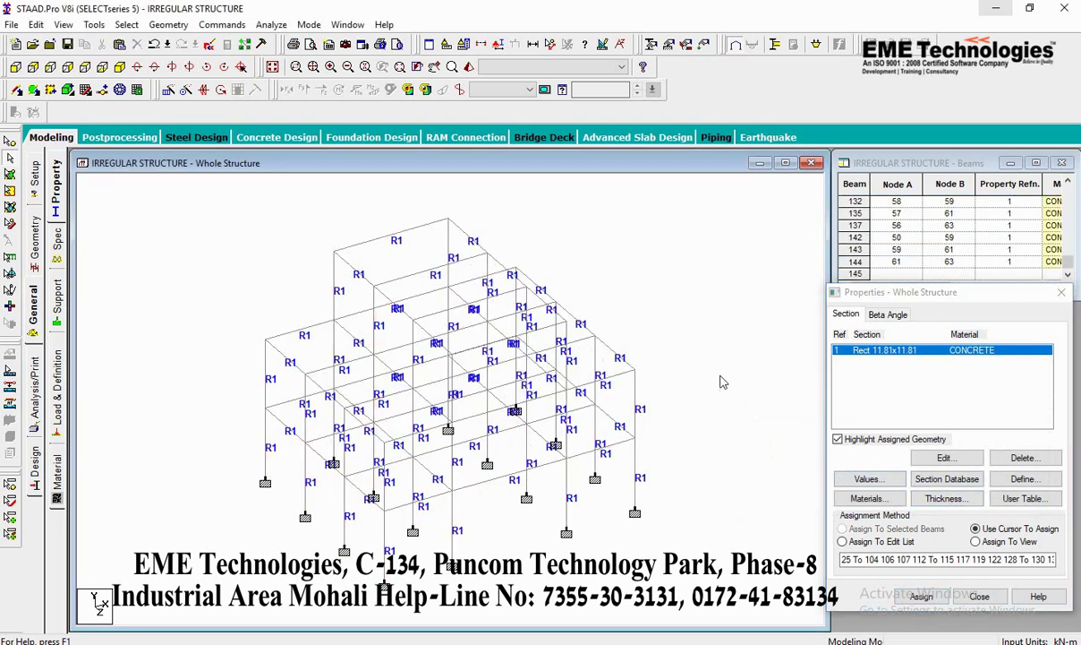
Review the section labels in the front elevation, and return to the isometric view with the properties dialog closed
{"action": "left_click", "coordinate": [15, 66]}
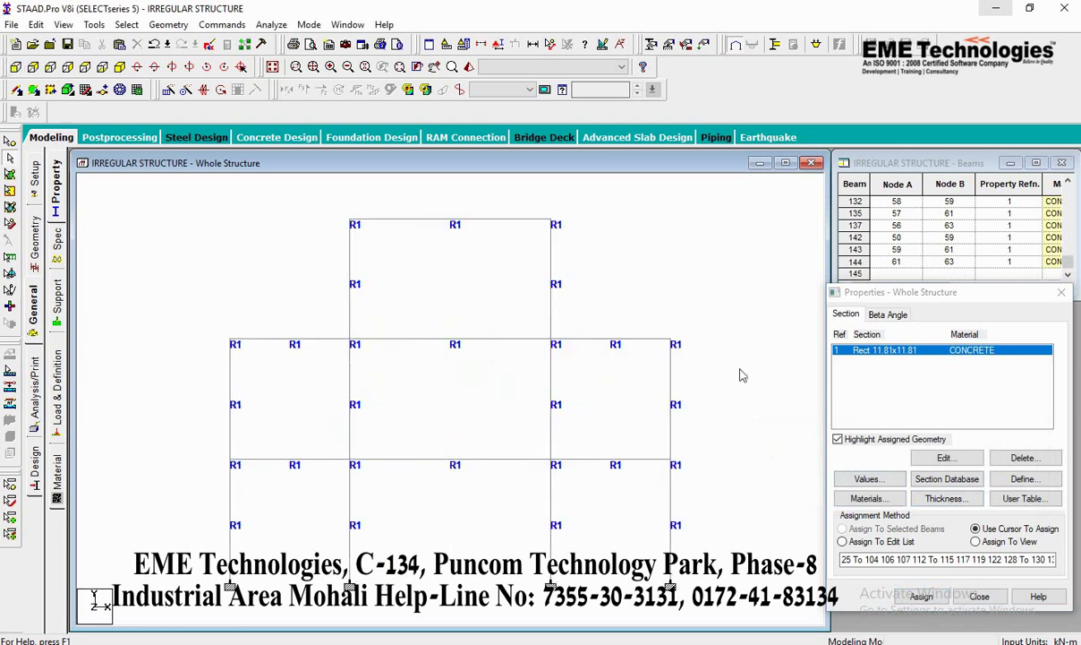
{"action": "left_click_drag", "start_coordinate": [884, 295], "coordinate": [852, 233]}
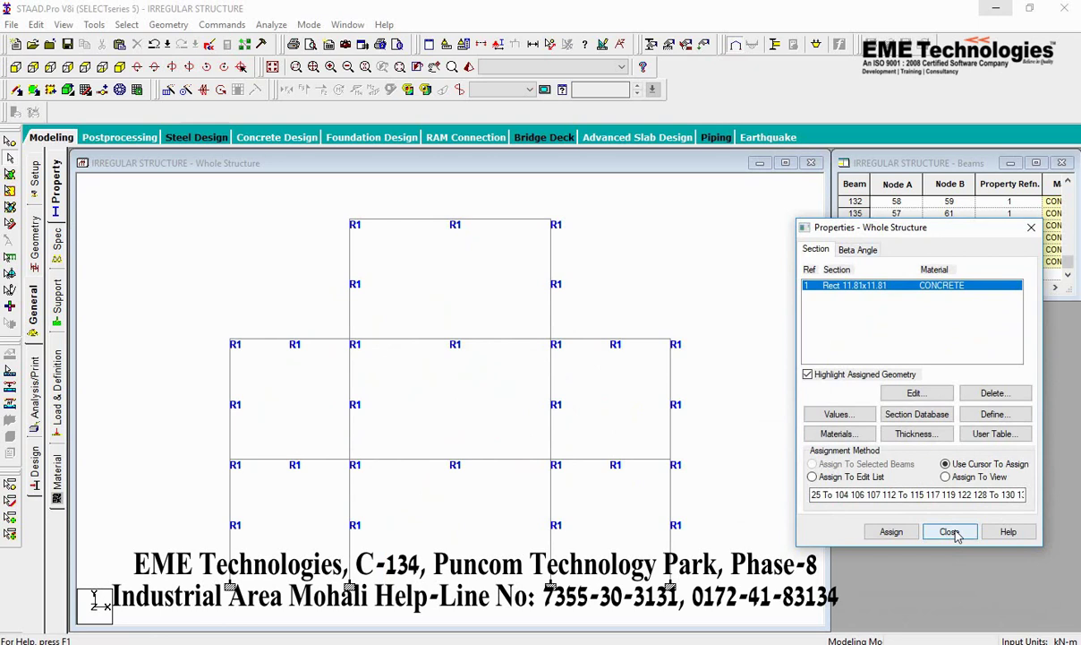
{"action": "left_click", "coordinate": [813, 476]}
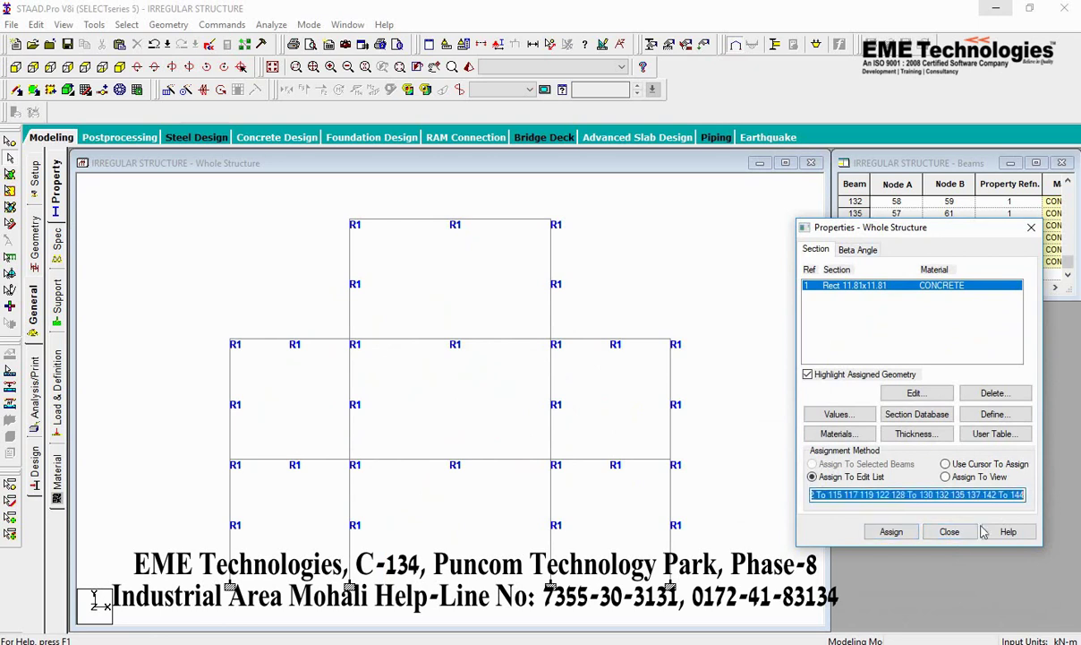
{"action": "left_click", "coordinate": [952, 531]}
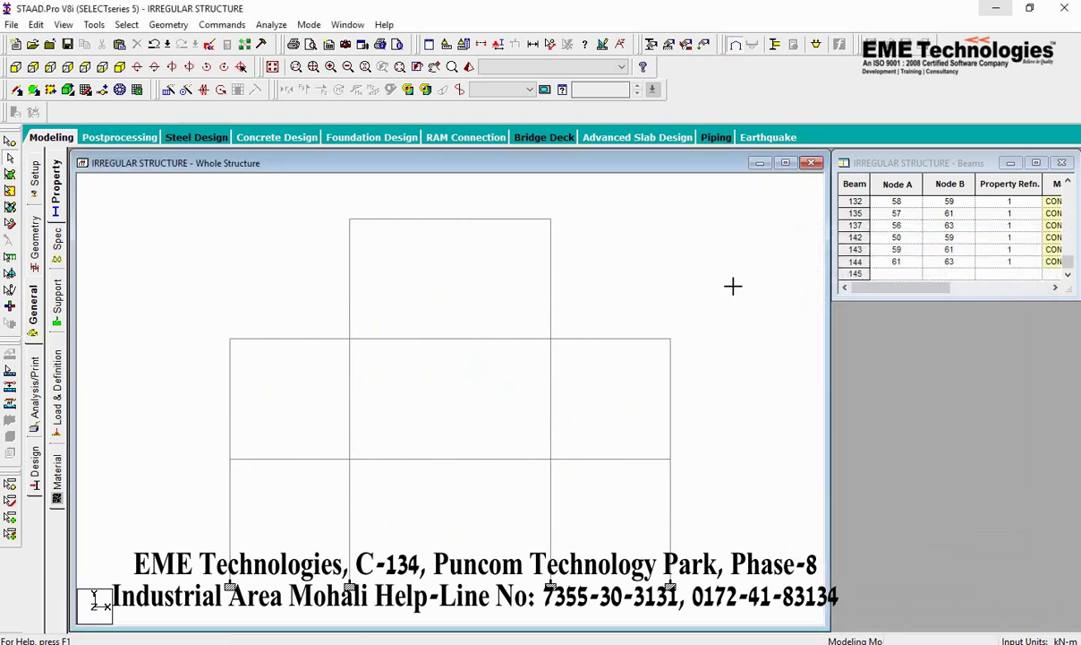
{"action": "left_click", "coordinate": [104, 66]}
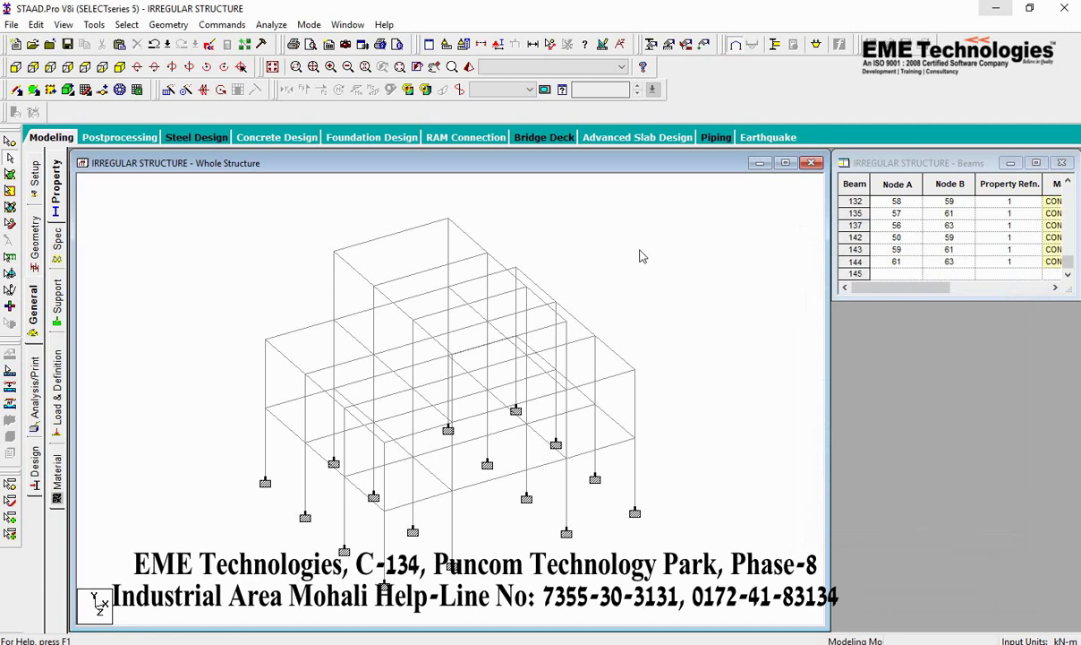
Inspect the rendered 3D view of the structure, rotating it, and return to the wireframe model in front elevation with the rendering closed
{"action": "left_click", "coordinate": [469, 69]}
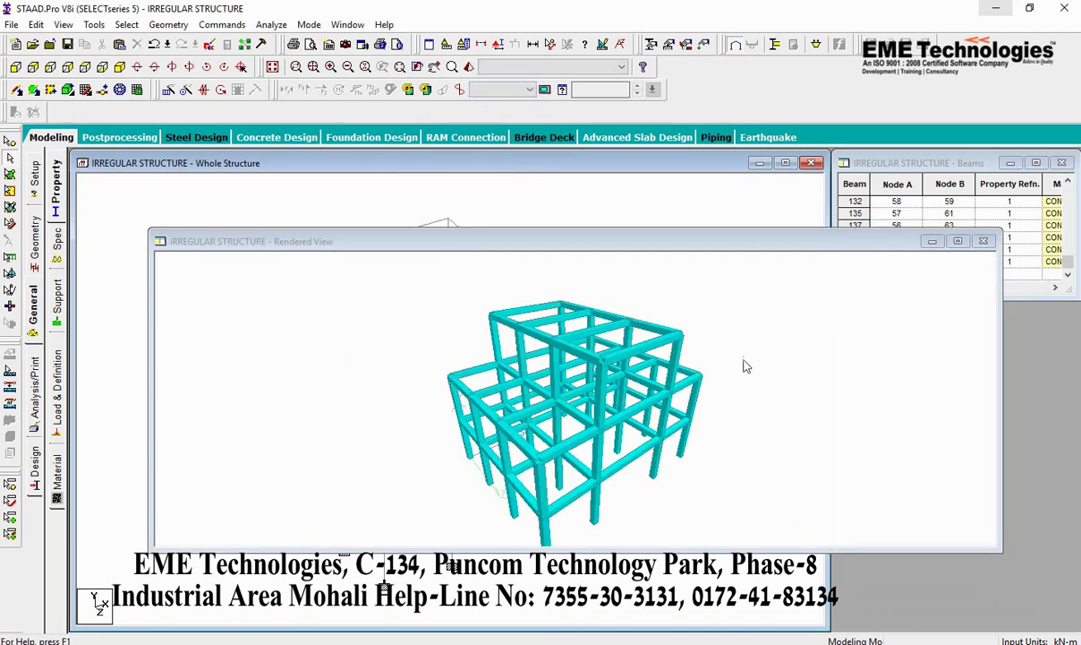
{"action": "left_click_drag", "start_coordinate": [747, 365], "coordinate": [859, 282]}
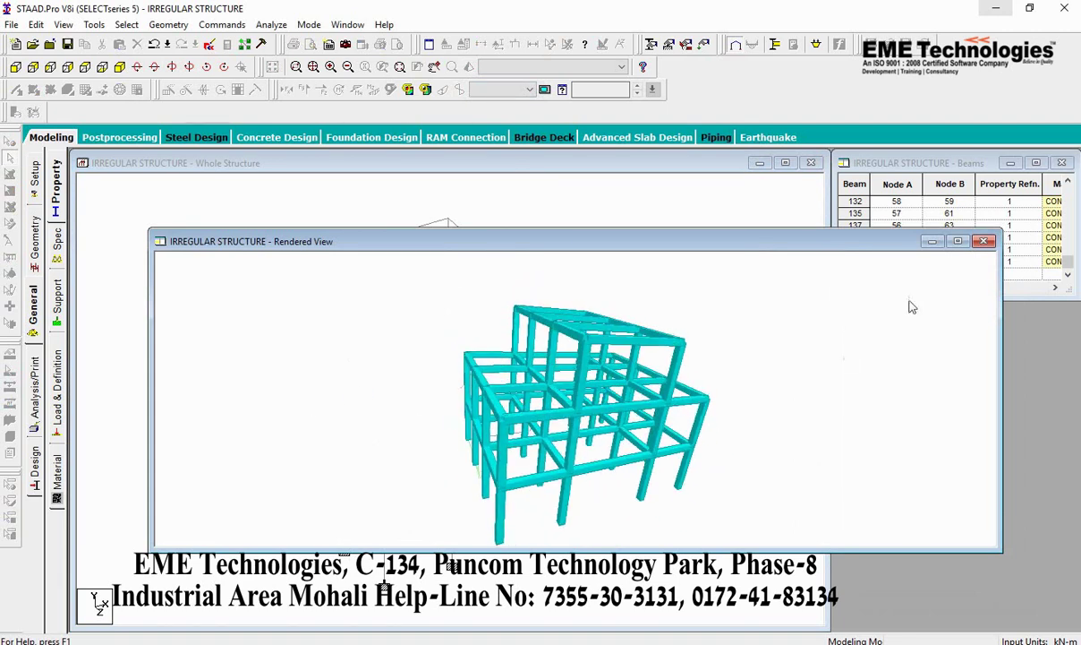
{"action": "left_click", "coordinate": [984, 242]}
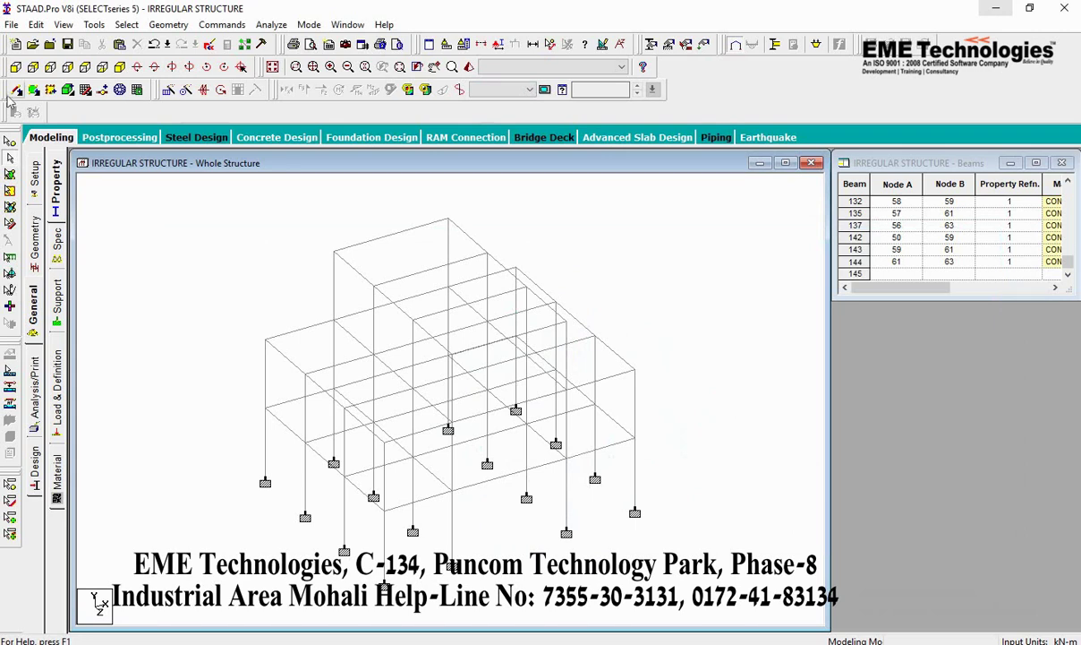
{"action": "left_click", "coordinate": [16, 67]}
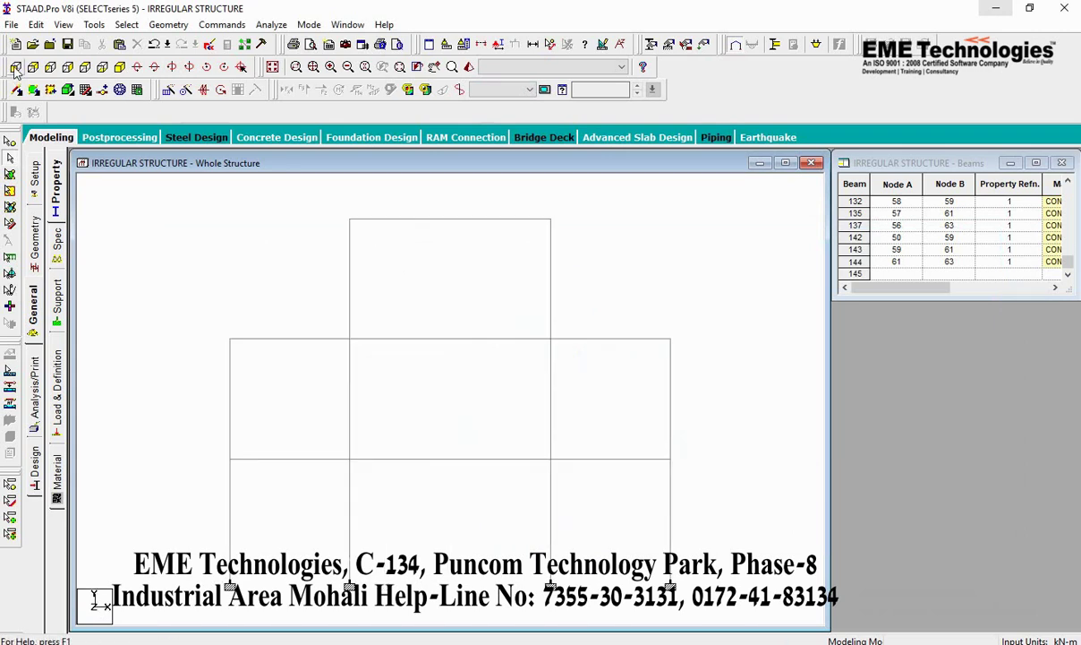
{"action": "left_click", "coordinate": [466, 71]}
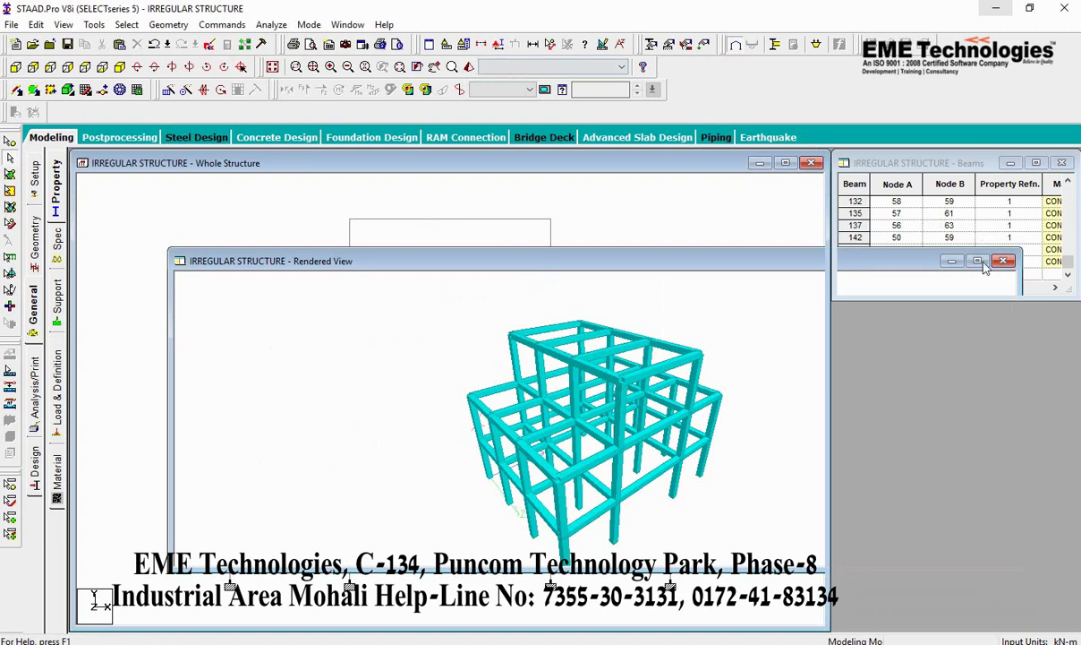
{"action": "left_click", "coordinate": [1001, 261]}
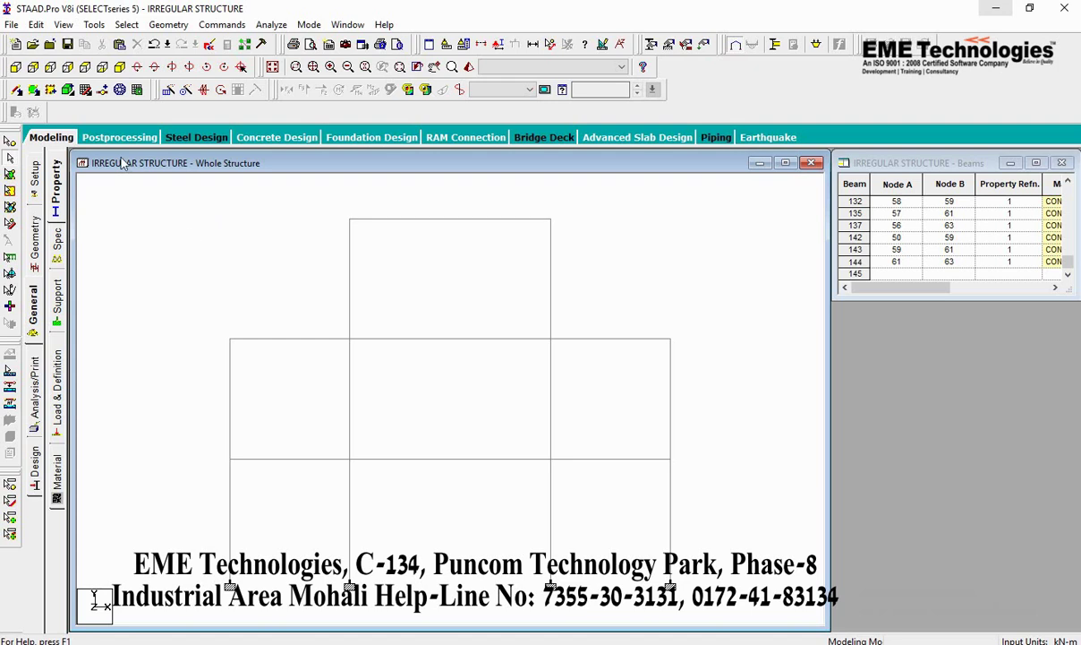
Save the modified irregular structure under its existing file
{"action": "left_click", "coordinate": [68, 45]}
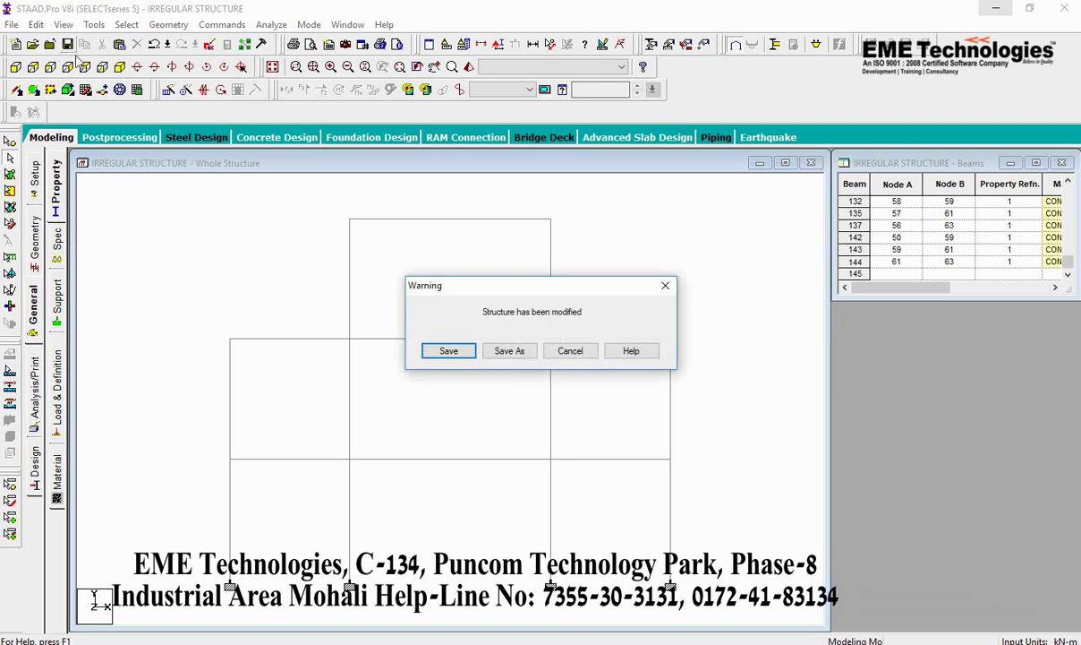
{"action": "left_click", "coordinate": [452, 350]}
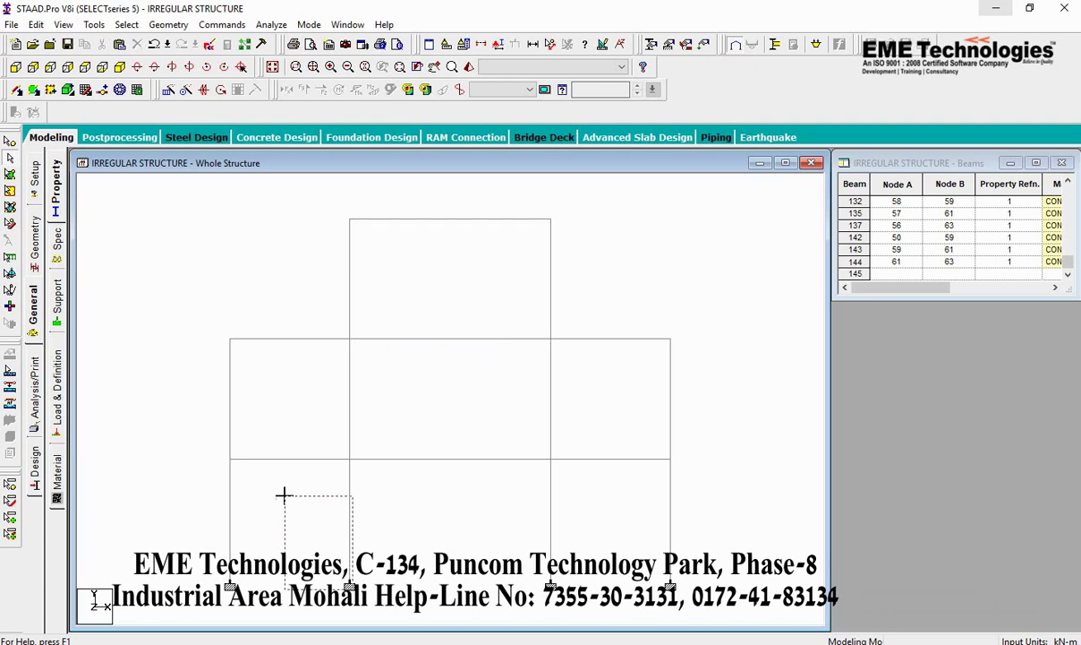
{"action": "left_click", "coordinate": [350, 510]}
{"action": "left_click", "coordinate": [307, 547]}
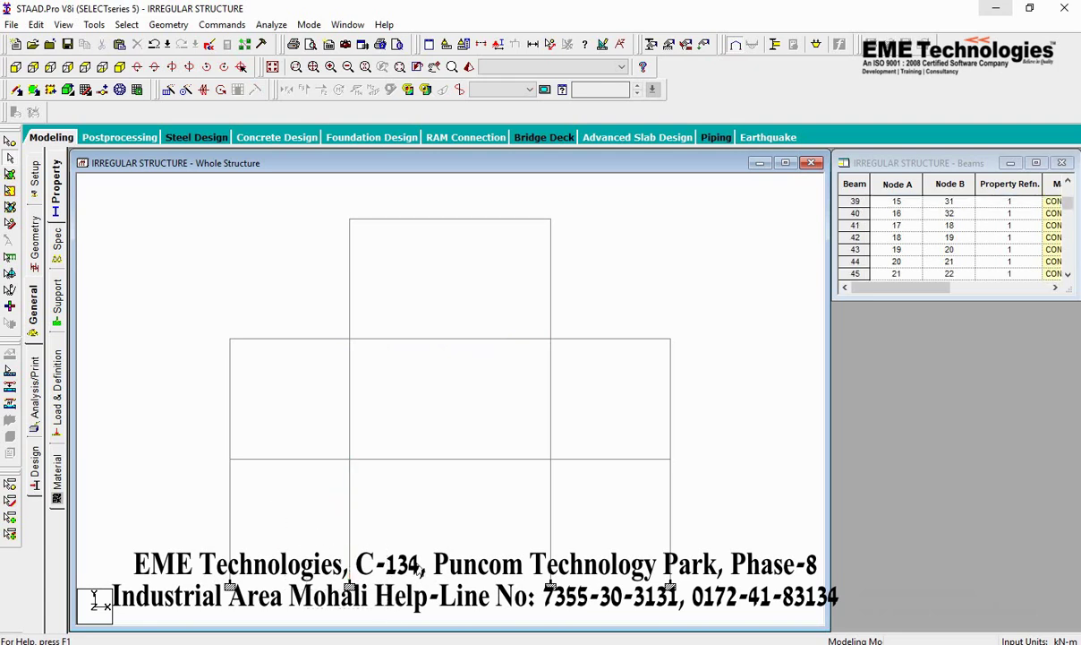